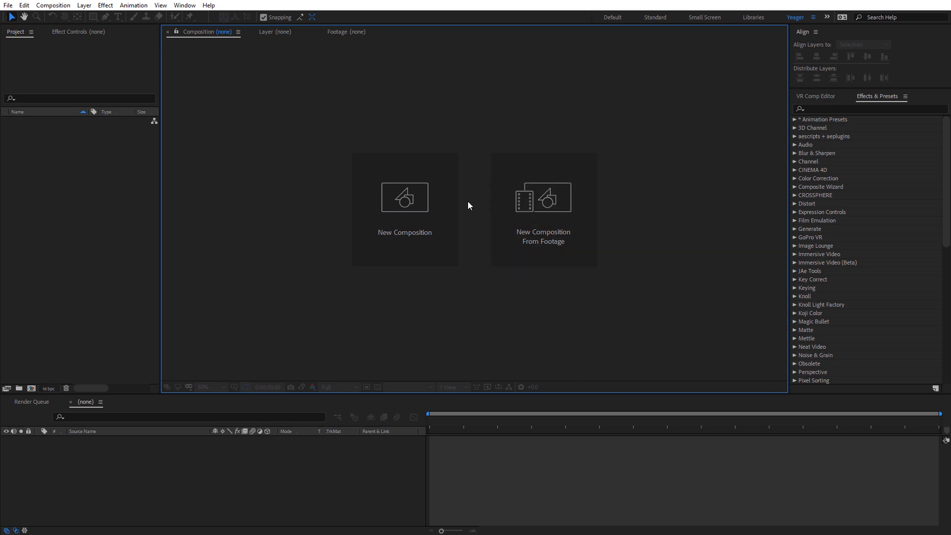
Step: Create a composition named Planet Texture, 4096 px wide and 2048 px high, with the aspect ratio unlocked
click(431, 200)
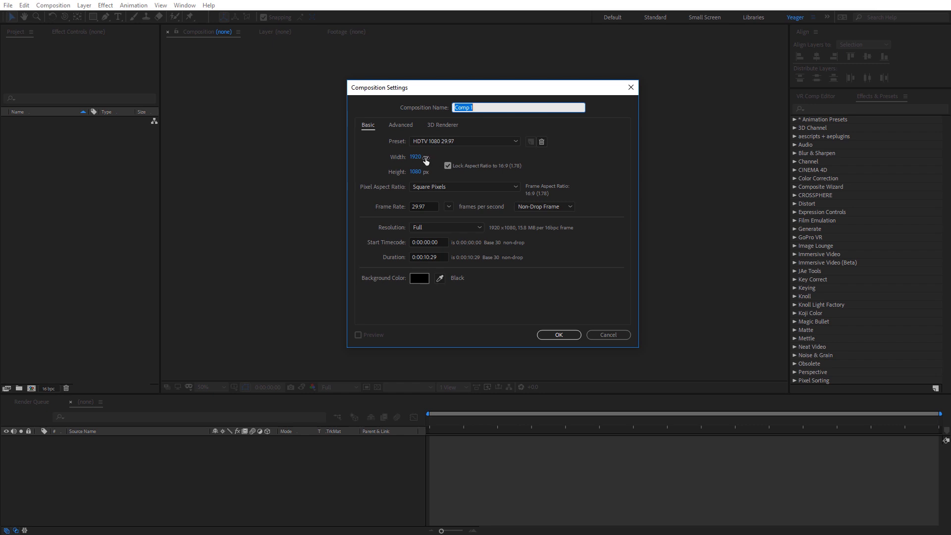
click(419, 158)
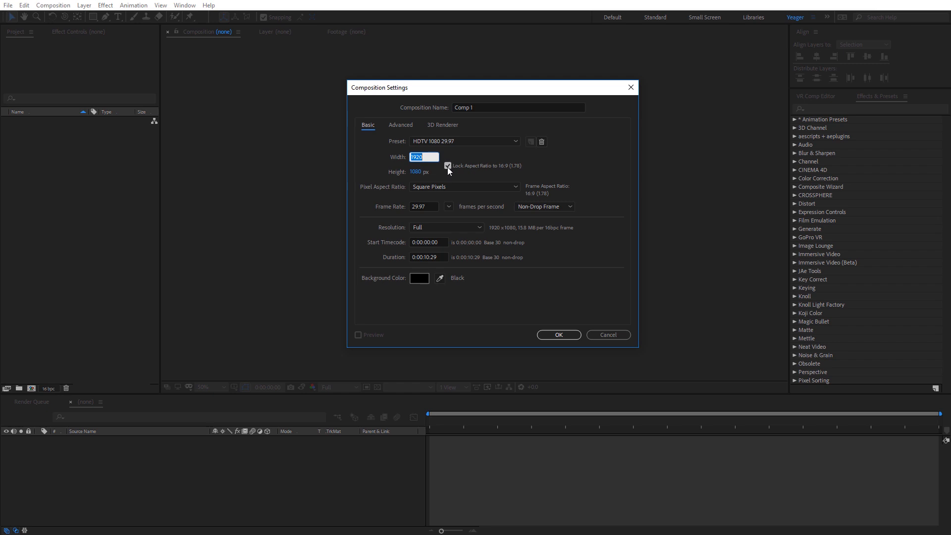
click(448, 166)
text(4096)
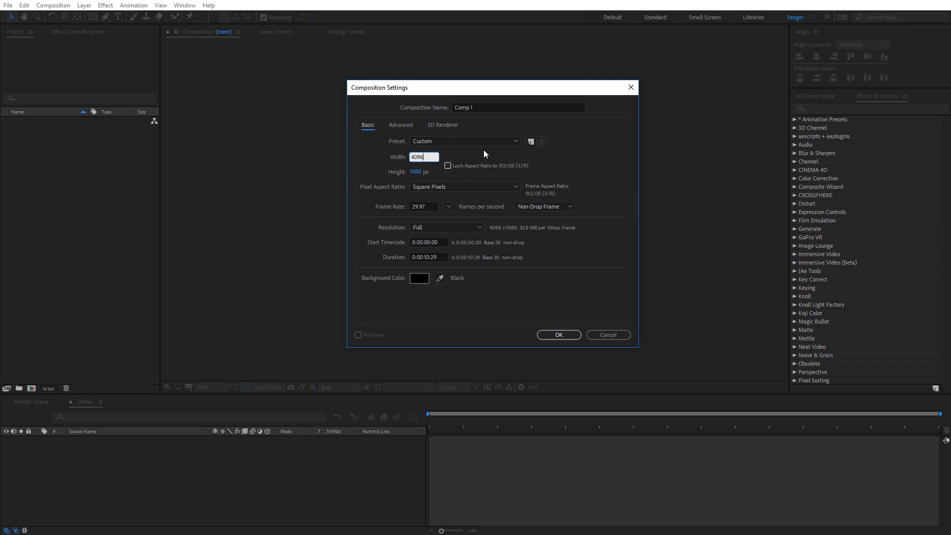
click(501, 156)
text(2048)
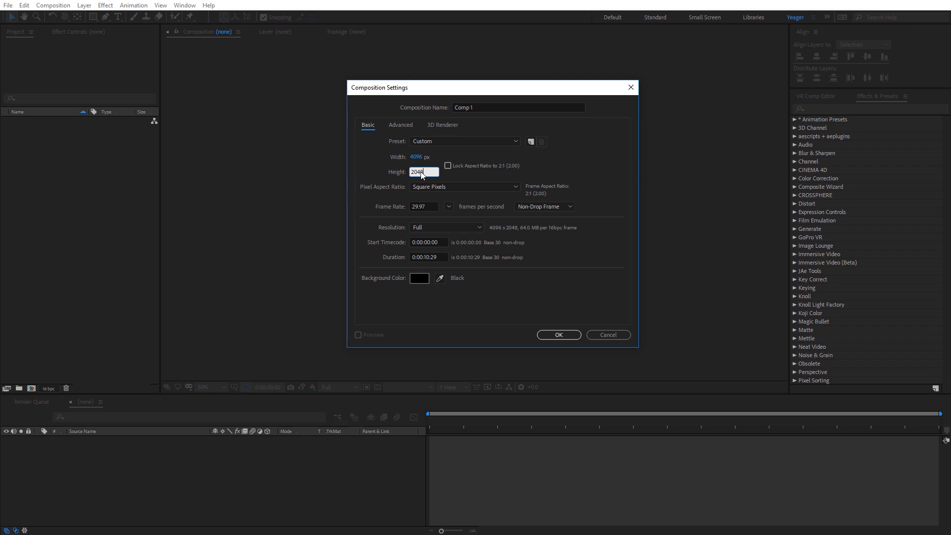
click(539, 157)
click(480, 107)
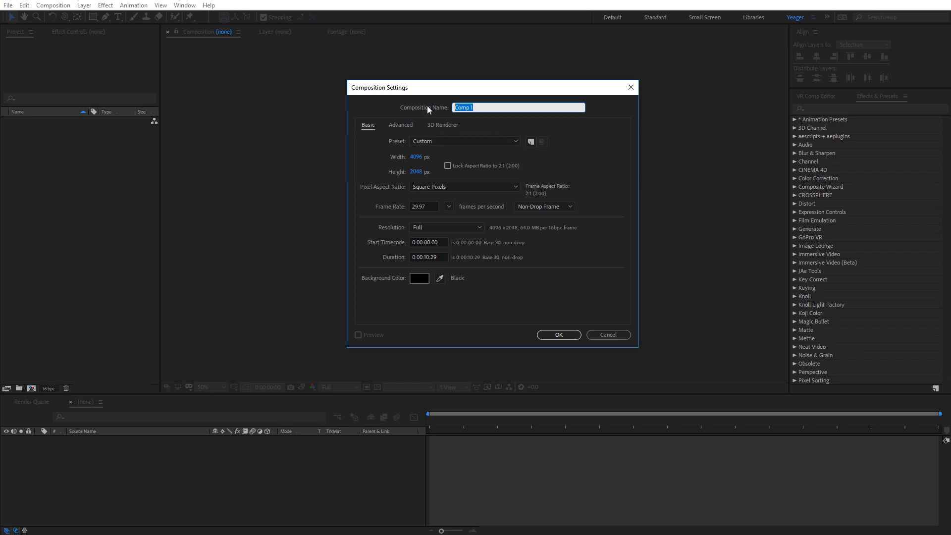
text(Planet Texture)
click(574, 335)
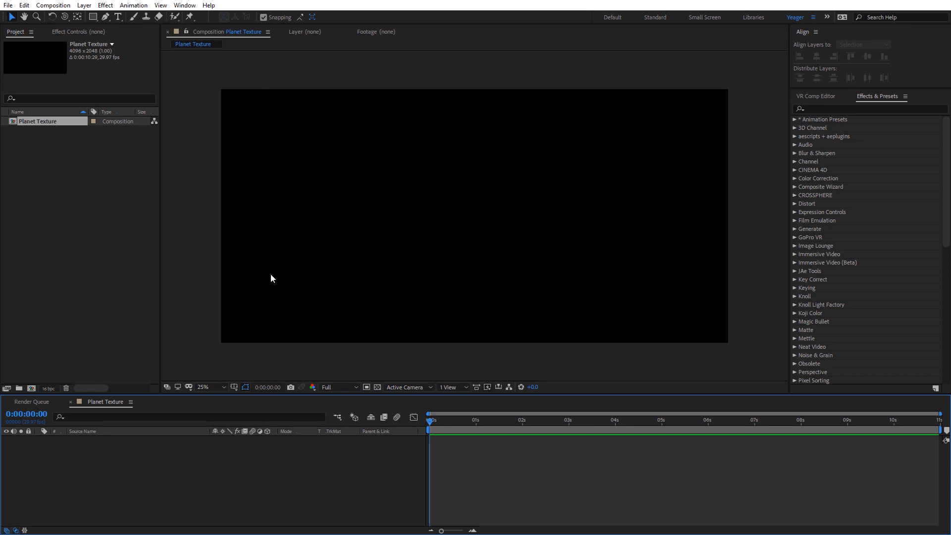
Step: Add a composition-sized black solid named Texture to the composition
right_click(195, 177)
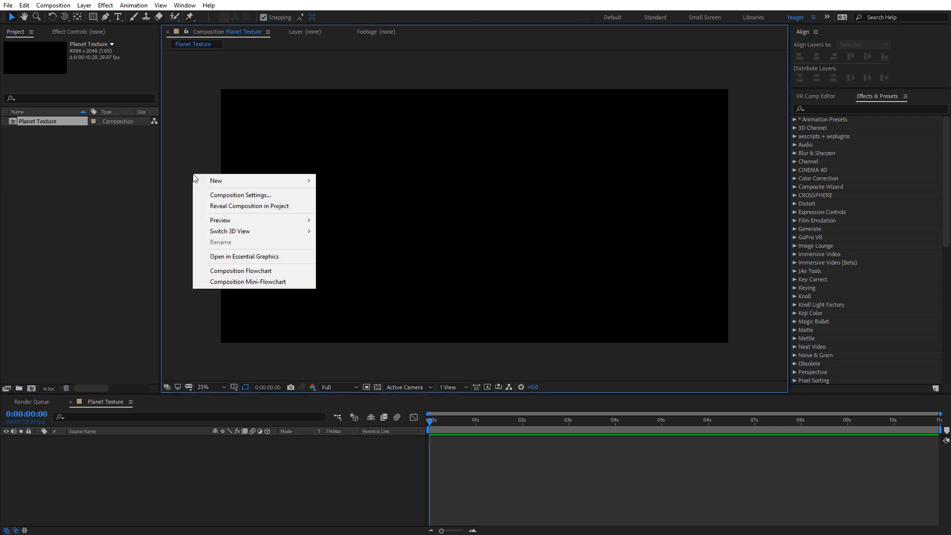
mouse_move(313, 182)
click(361, 206)
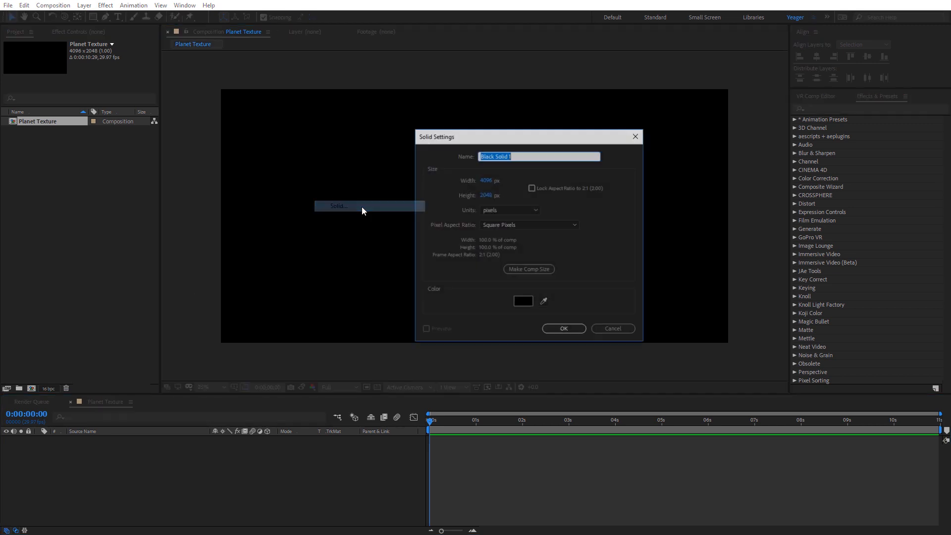
click(534, 271)
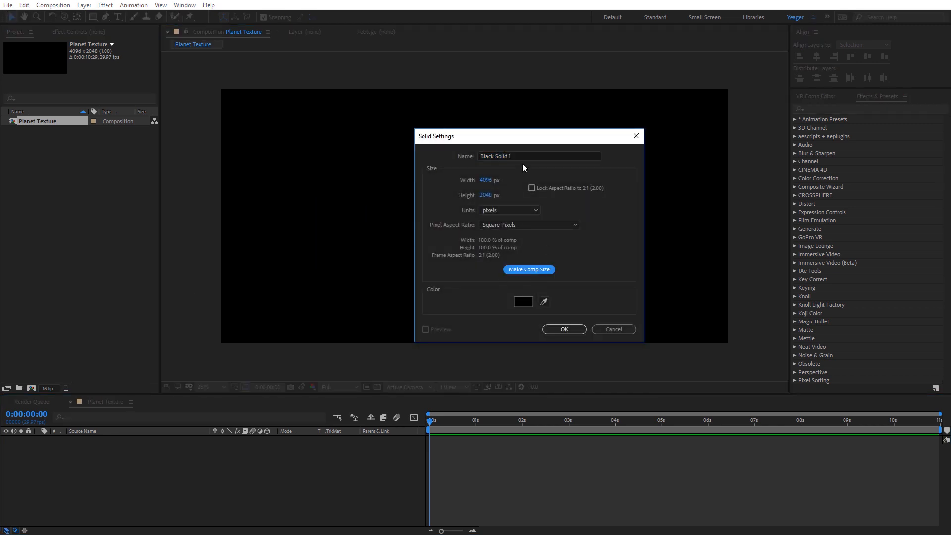
drag(520, 153, 438, 156)
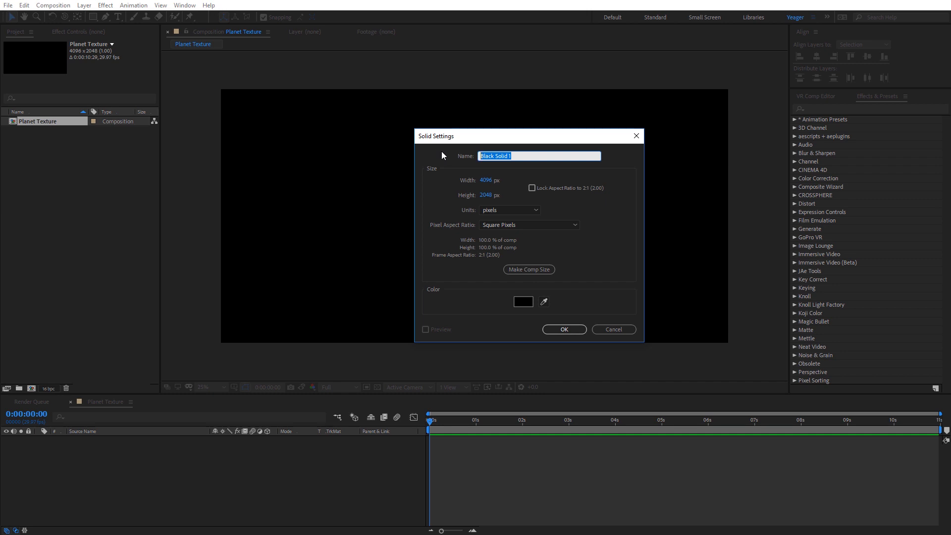
text(Texture)
click(571, 328)
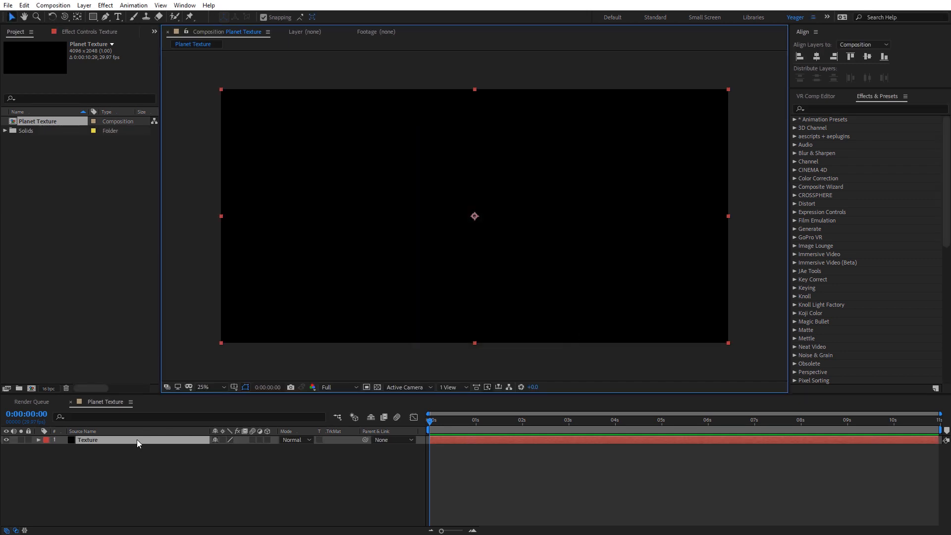
Step: Apply the VR Fractal Noise effect from the Immersive Video category to the Texture layer
click(106, 6)
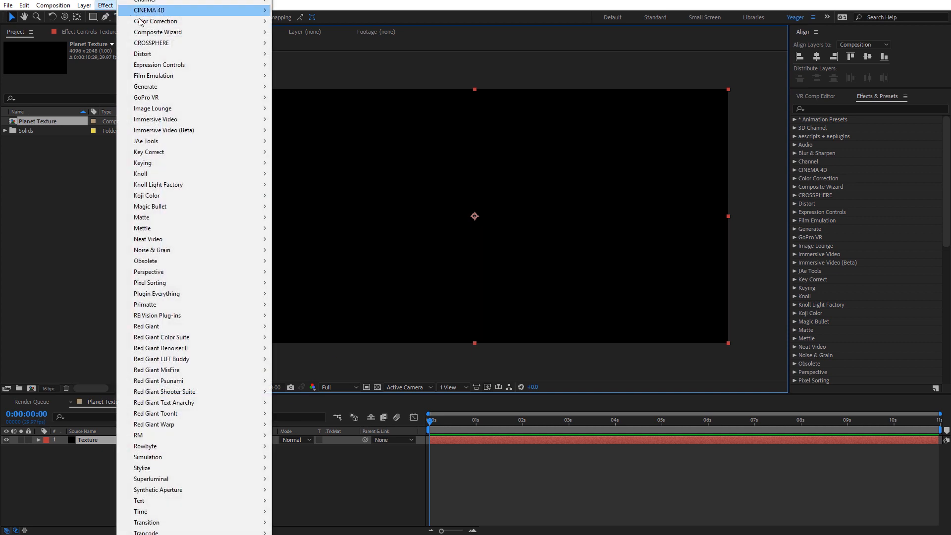
mouse_move(200, 134)
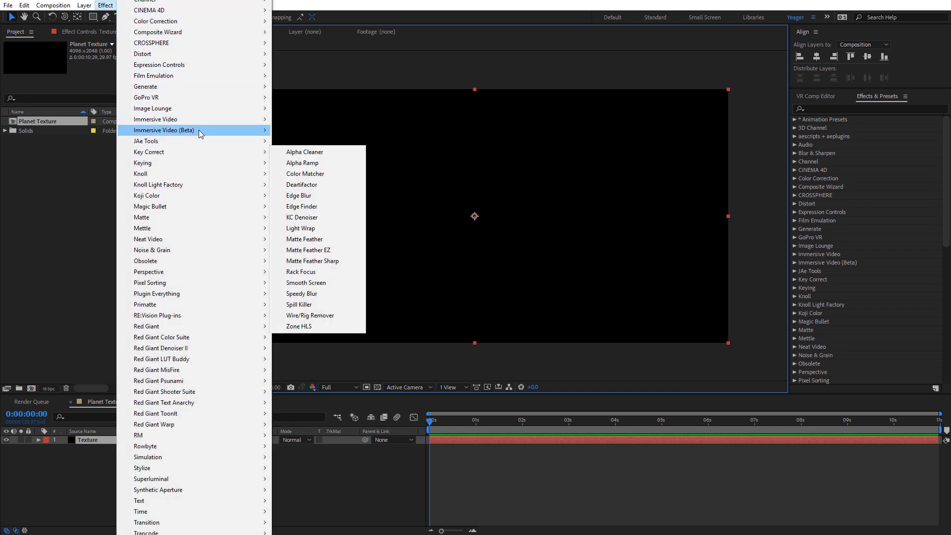
mouse_move(261, 122)
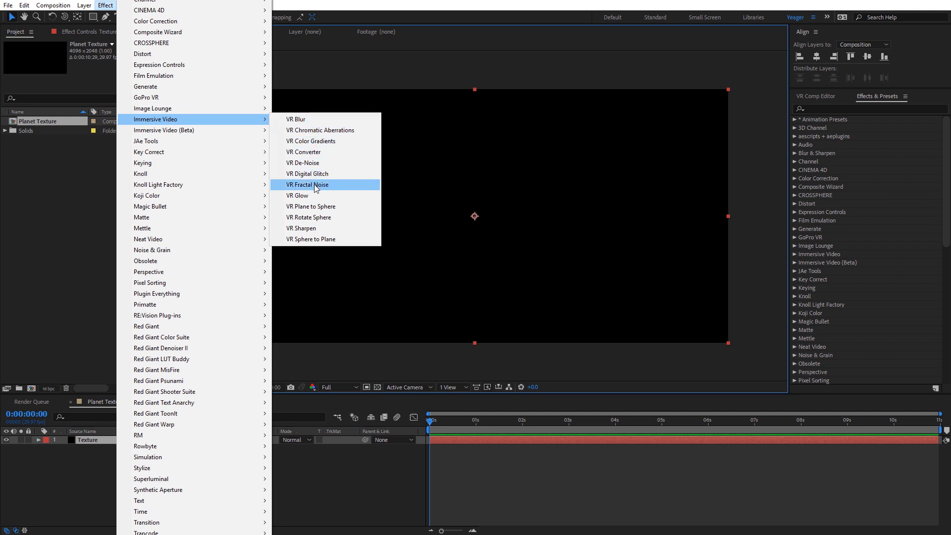
click(307, 185)
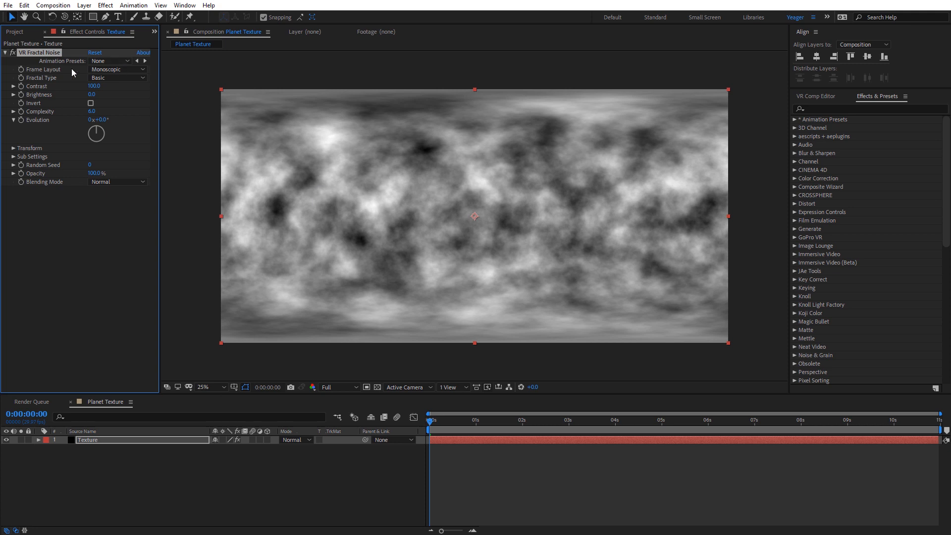
Step: Keep the noise's frame layout at Monoscopic and set its fractal type to Turbulent Sharp
click(111, 70)
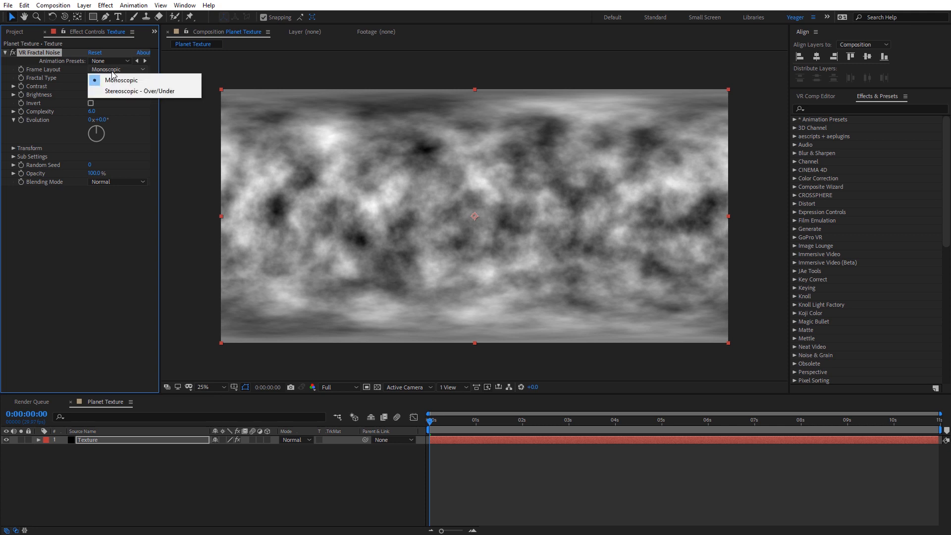
click(128, 85)
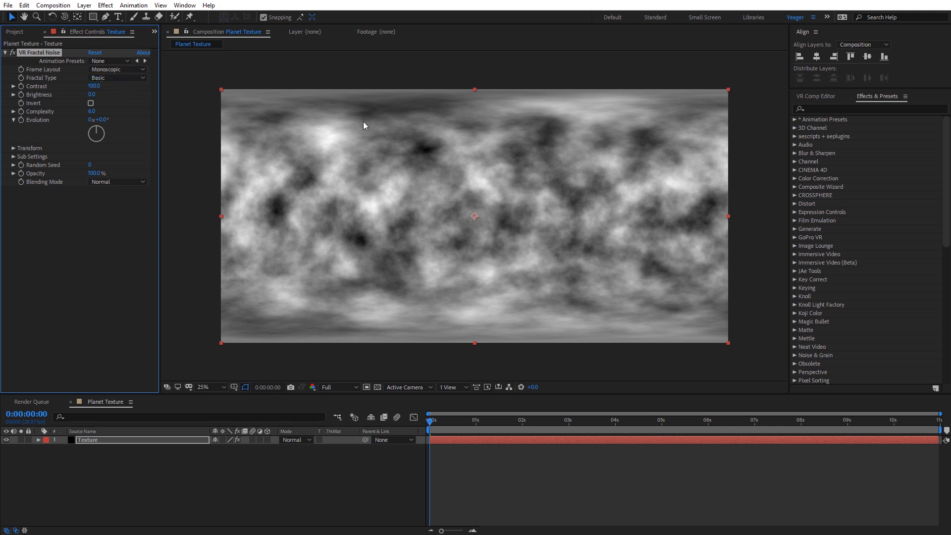
click(100, 79)
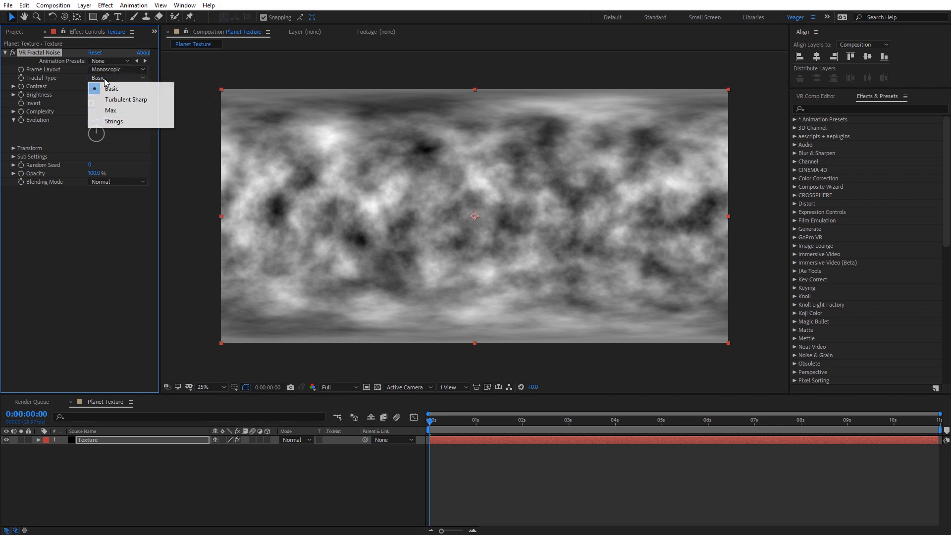
click(125, 100)
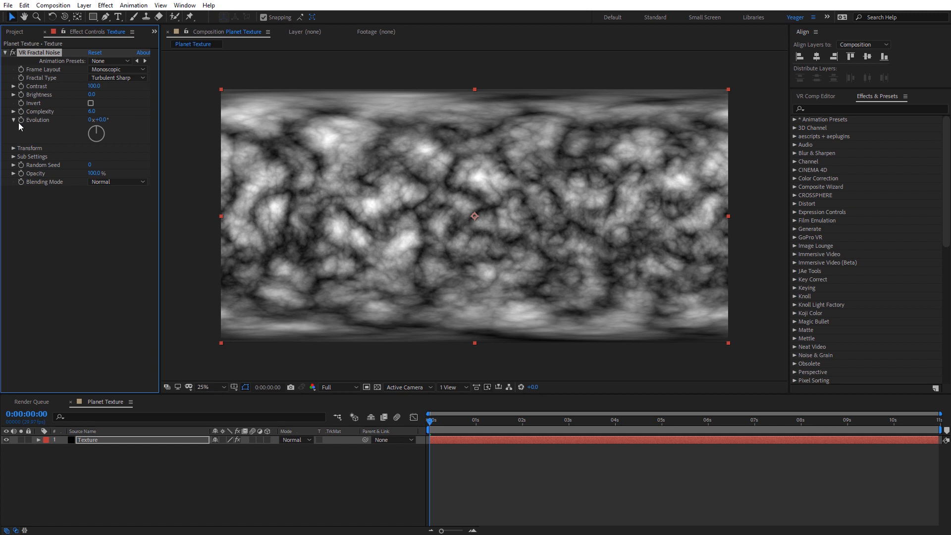
Step: Set the fractal noise's Scale to 14.9 and its Sub Scaling to 37.9
click(13, 149)
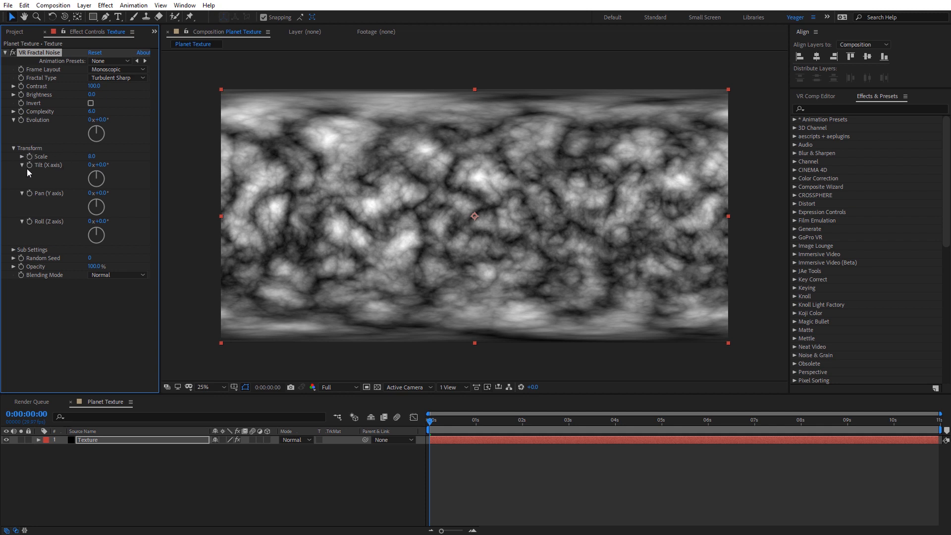
click(13, 249)
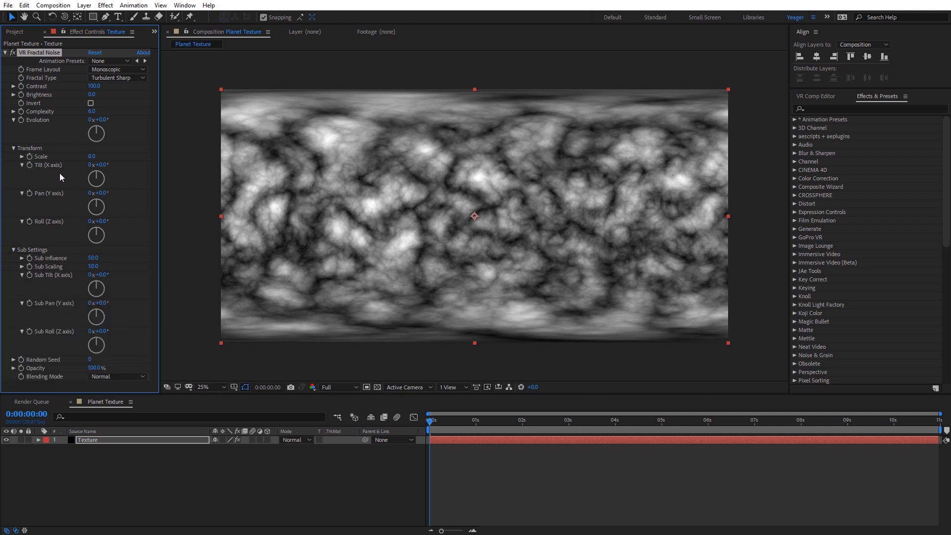
drag(92, 156, 123, 154)
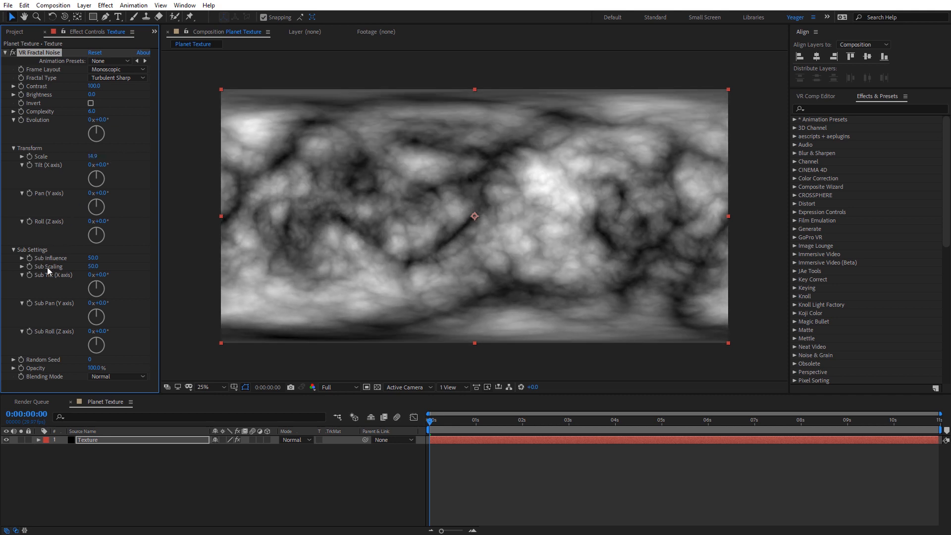
drag(89, 269, 44, 279)
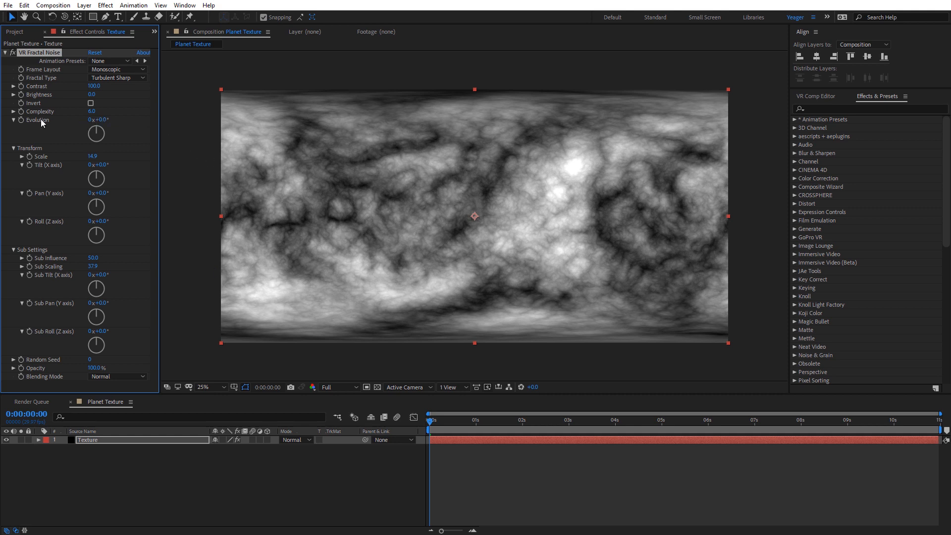
Step: Try an Evolution of 19° on the fractal noise and reset it to 0°
mouse_move(104, 121)
mouse_down()
mouse_move(256, 132)
mouse_move(113, 132)
mouse_up()
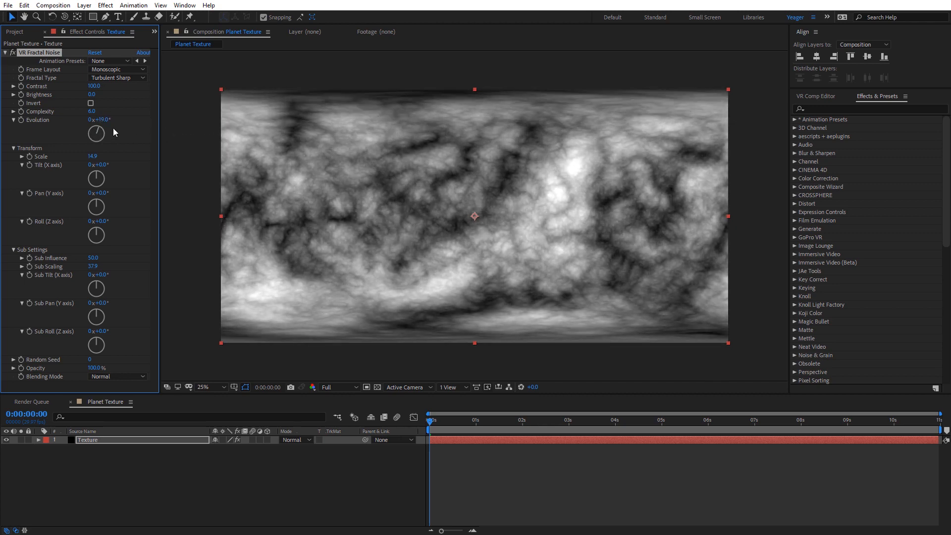
click(102, 120)
text(0)
key(Return)
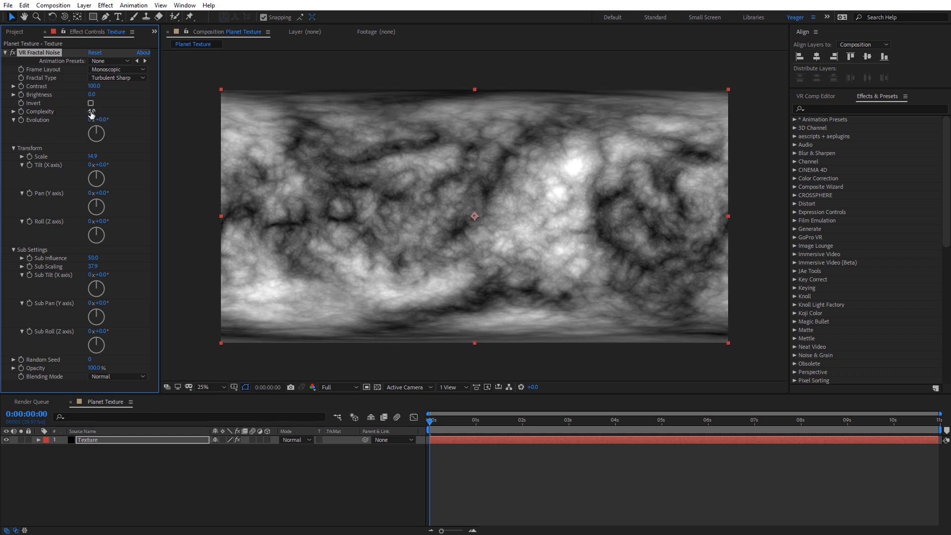
Step: Raise the fractal noise's Complexity to 10 and check the added detail up close
drag(91, 114, 168, 113)
key(period)
key(period)
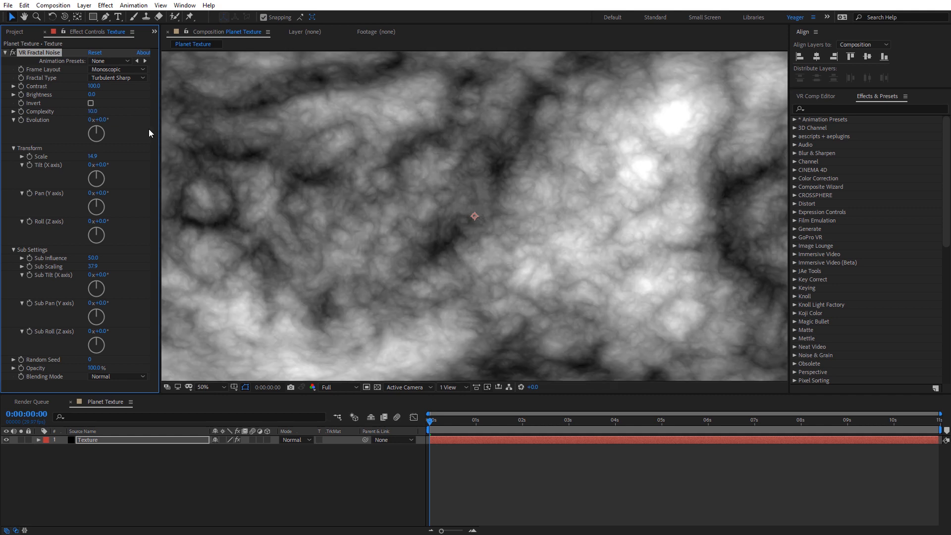
key(comma)
key(comma)
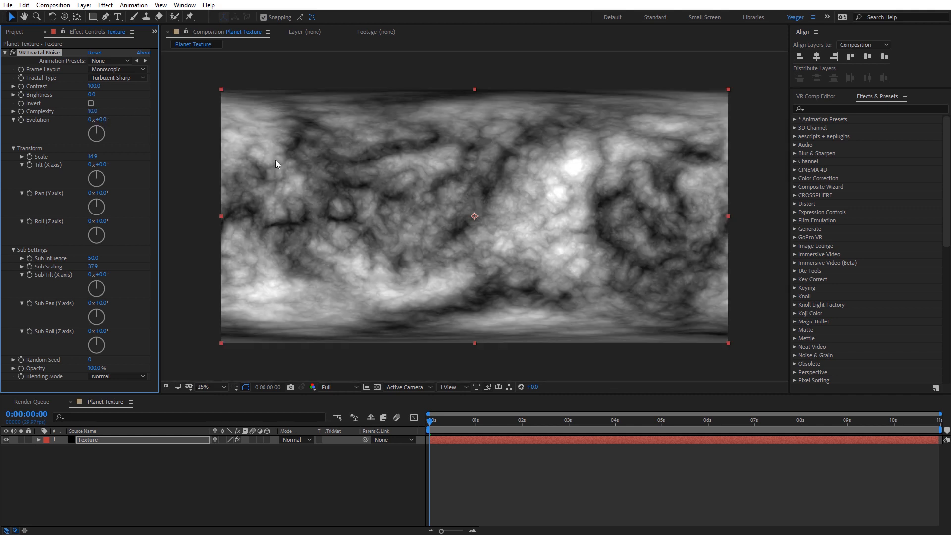
Step: Try inverting the fractal noise and turn the inversion off again
click(91, 103)
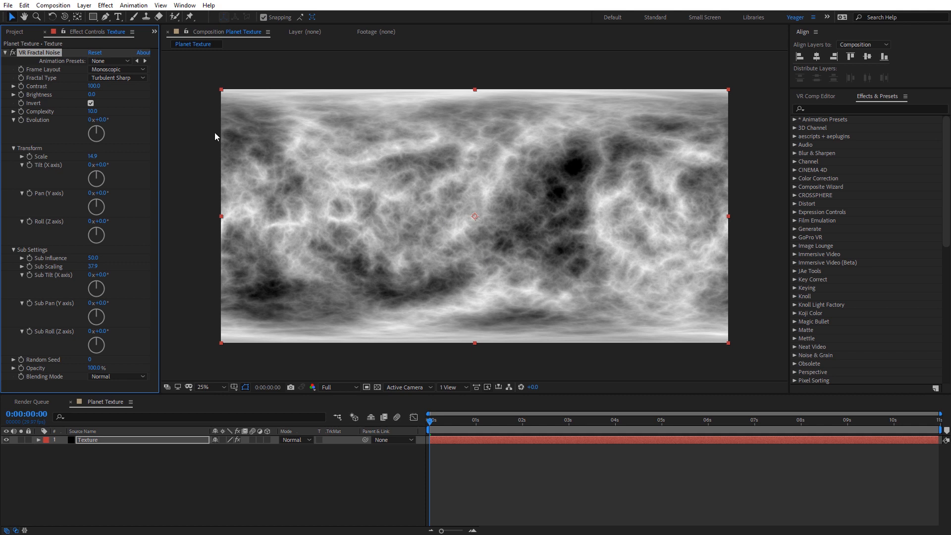
click(91, 103)
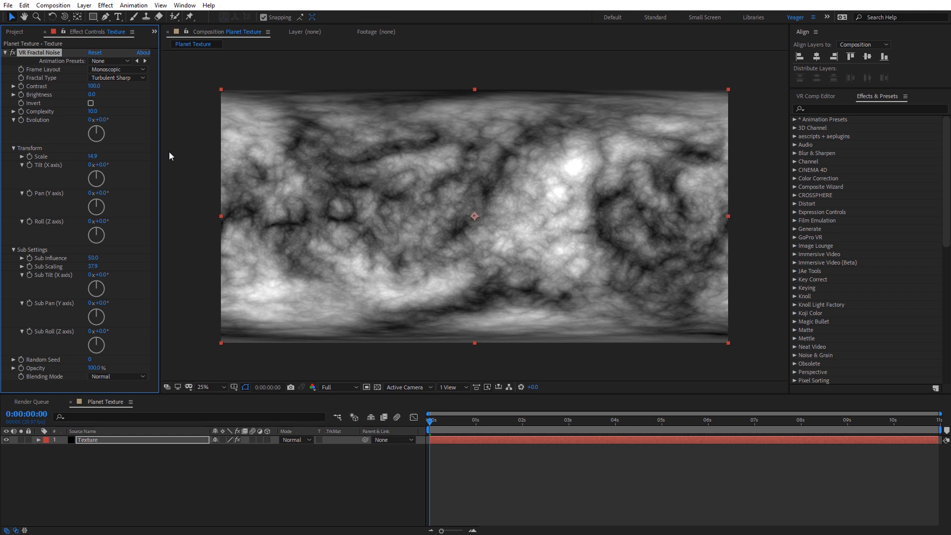
click(105, 5)
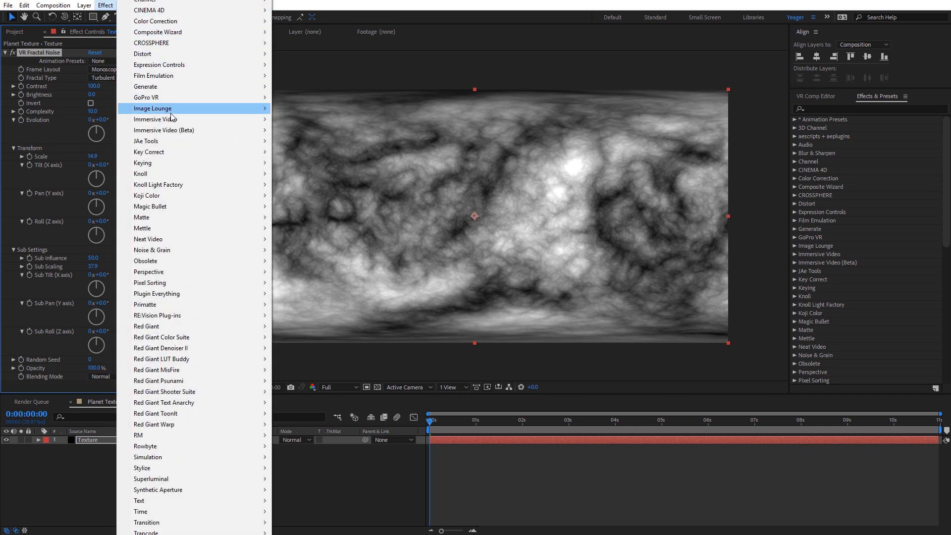
mouse_move(175, 118)
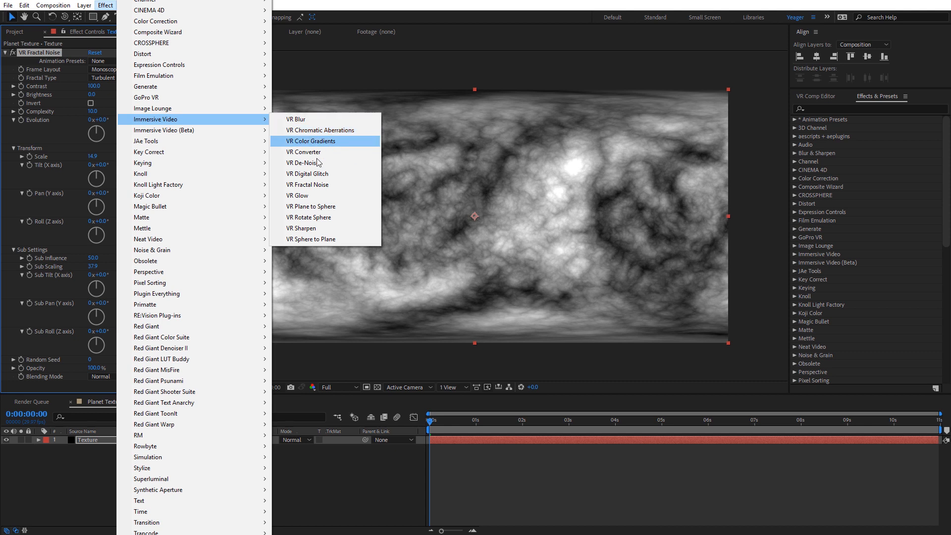
click(367, 71)
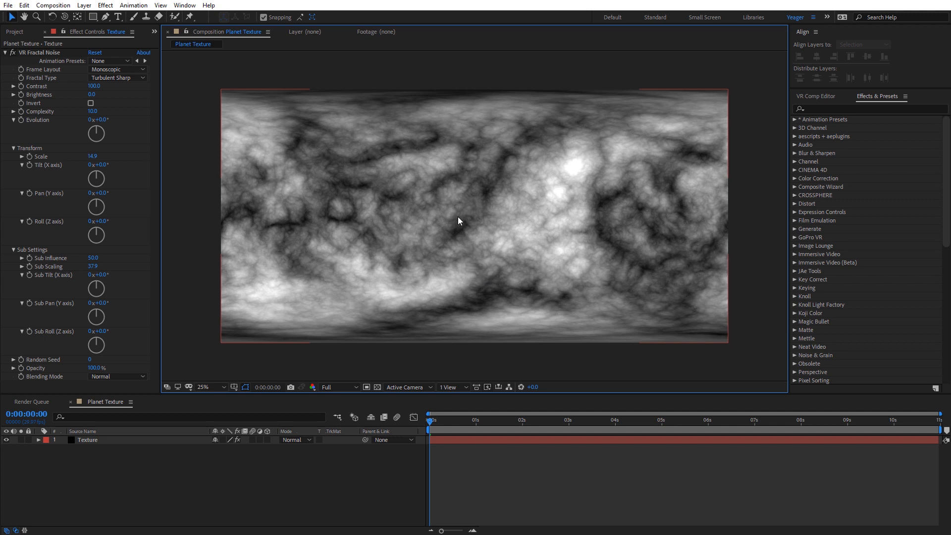
Step: Apply a Tint color correction effect to the Texture layer
click(5, 53)
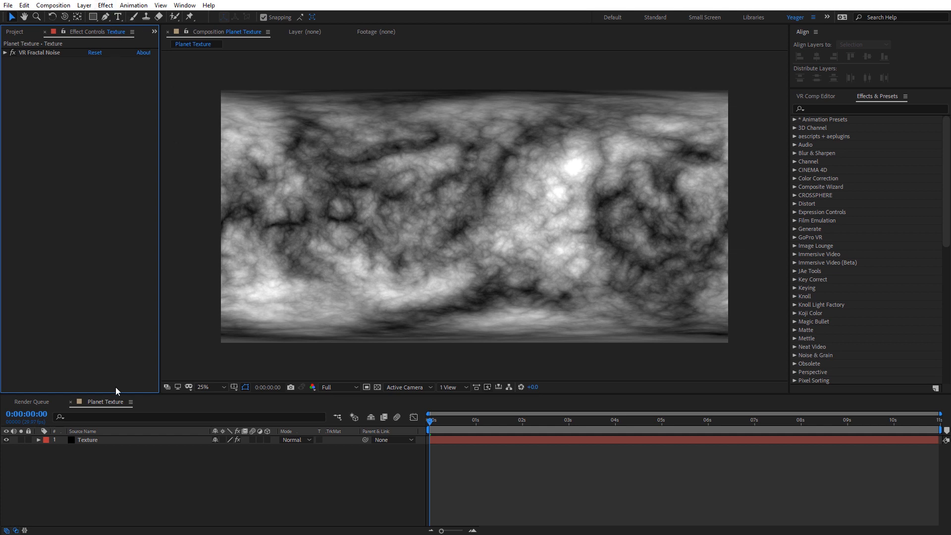
click(96, 440)
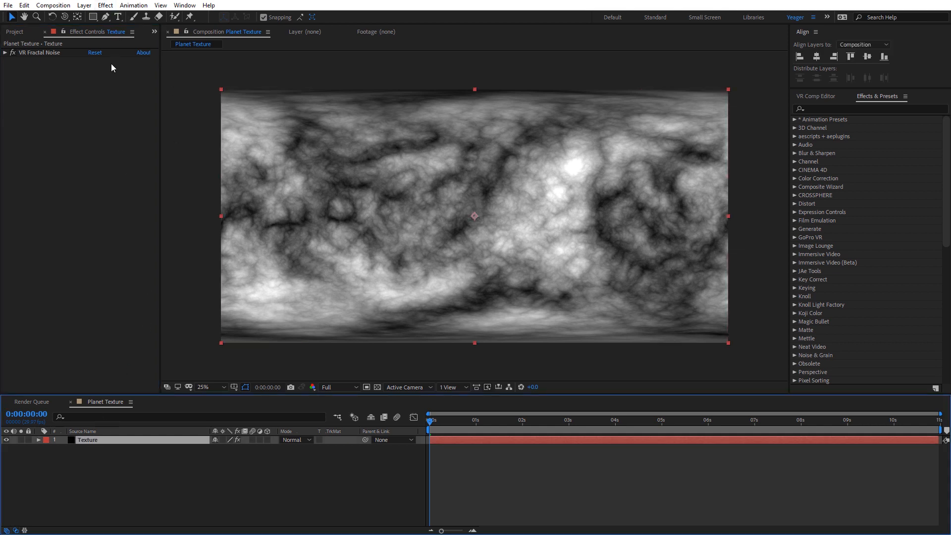
click(105, 5)
mouse_move(166, 22)
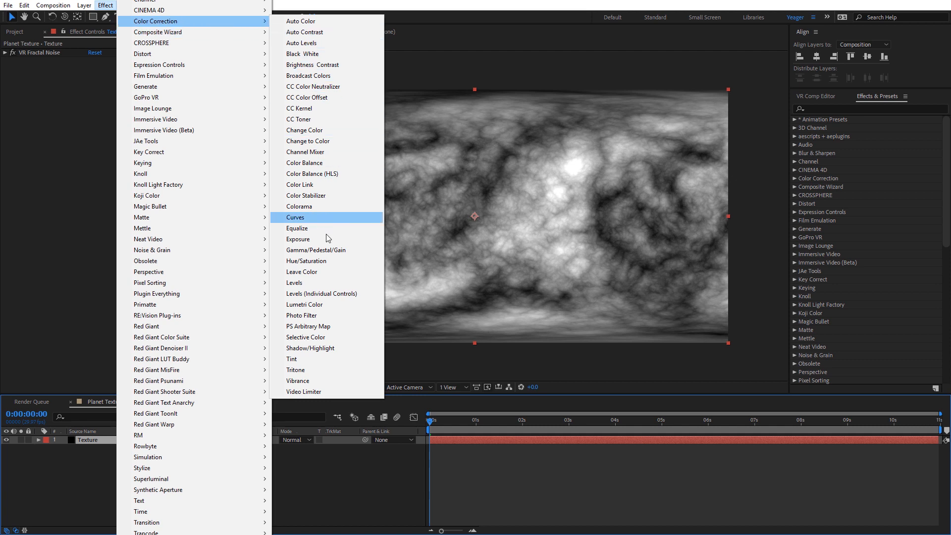
click(306, 360)
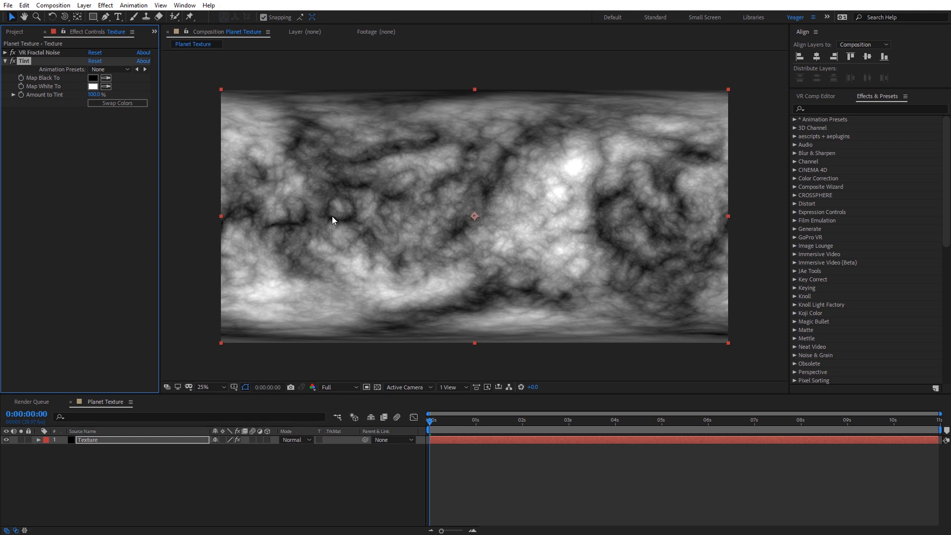
Step: Set the Tint effect's Map White To color to bright cyan (00DBDE)
click(93, 86)
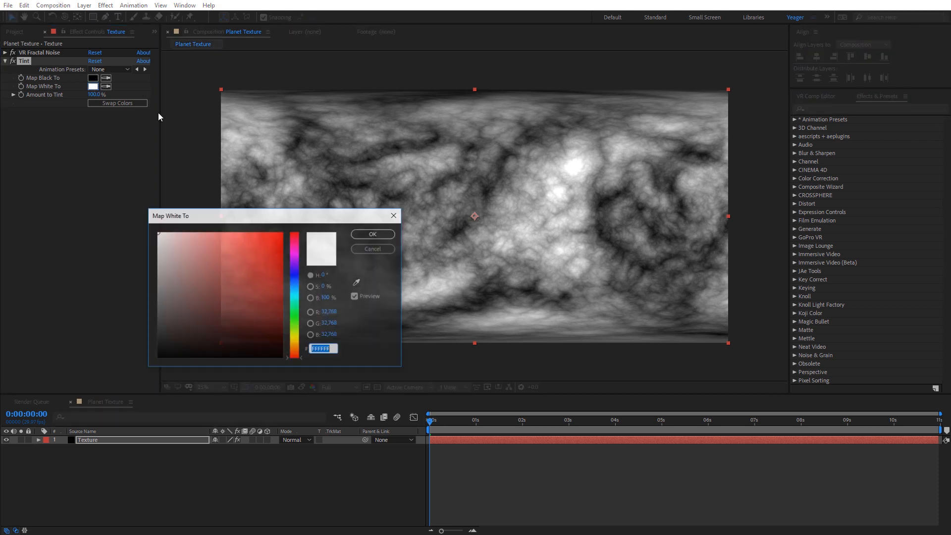
drag(292, 277, 295, 298)
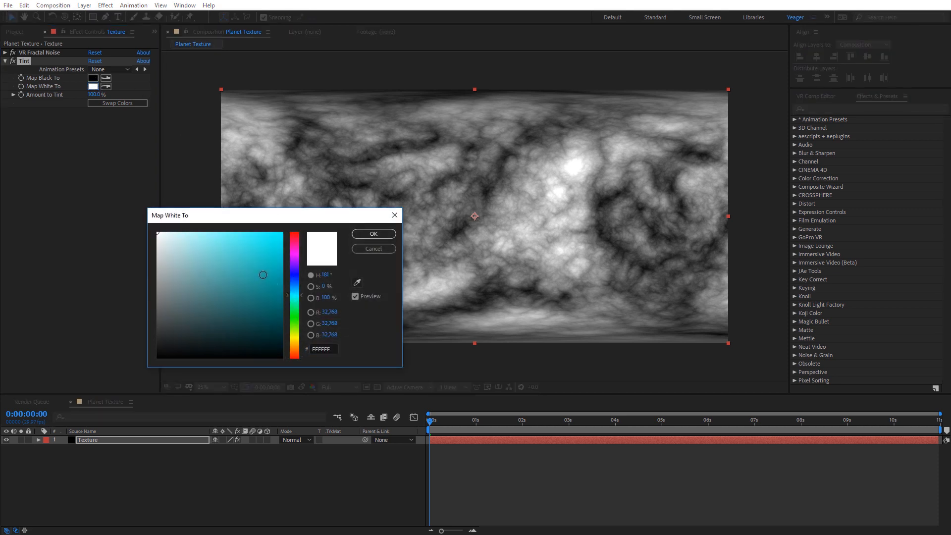
click(282, 248)
click(365, 235)
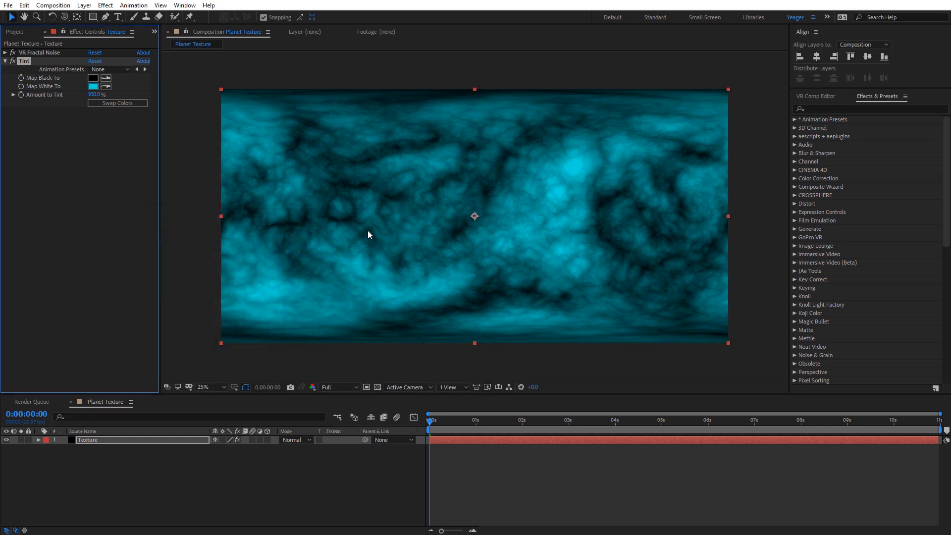
Step: Set the Tint effect's Map Black To color to dark blue (000657)
click(93, 78)
click(294, 279)
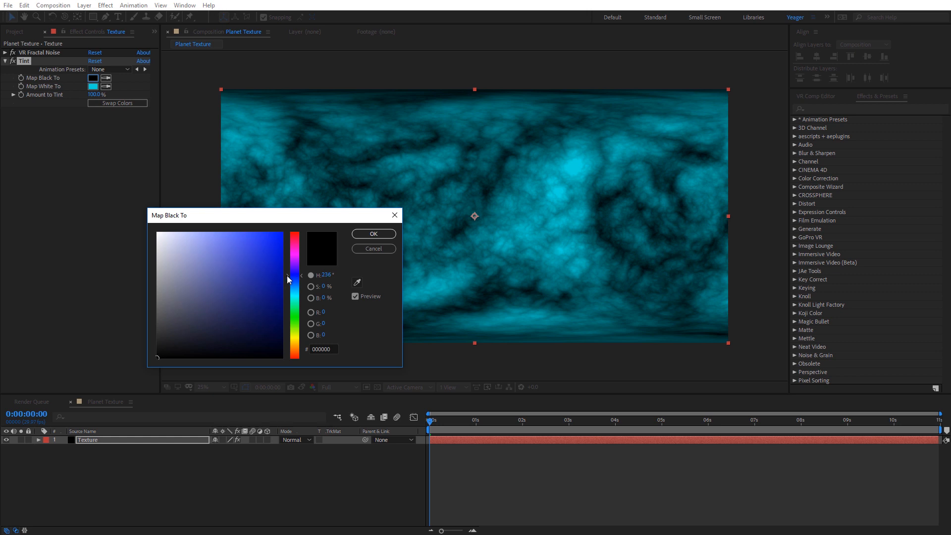
click(271, 285)
click(282, 314)
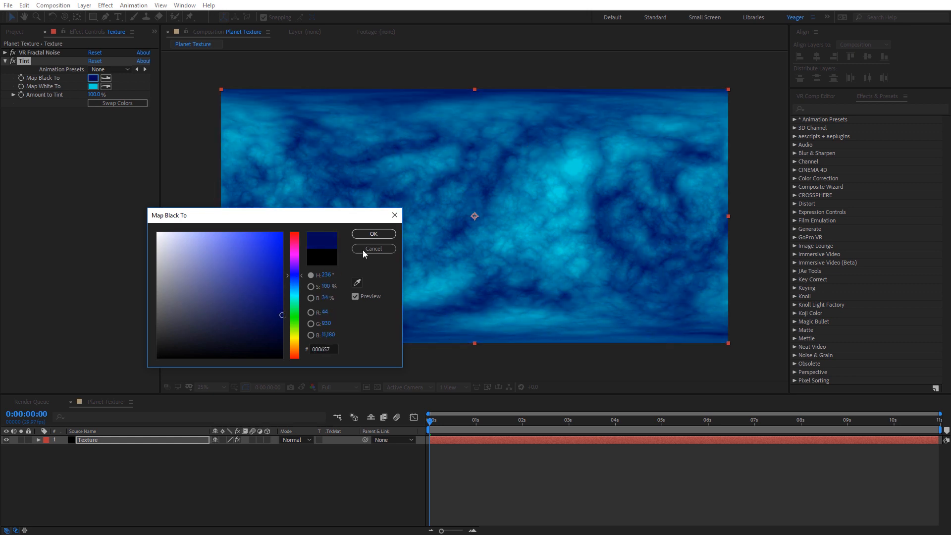
click(374, 234)
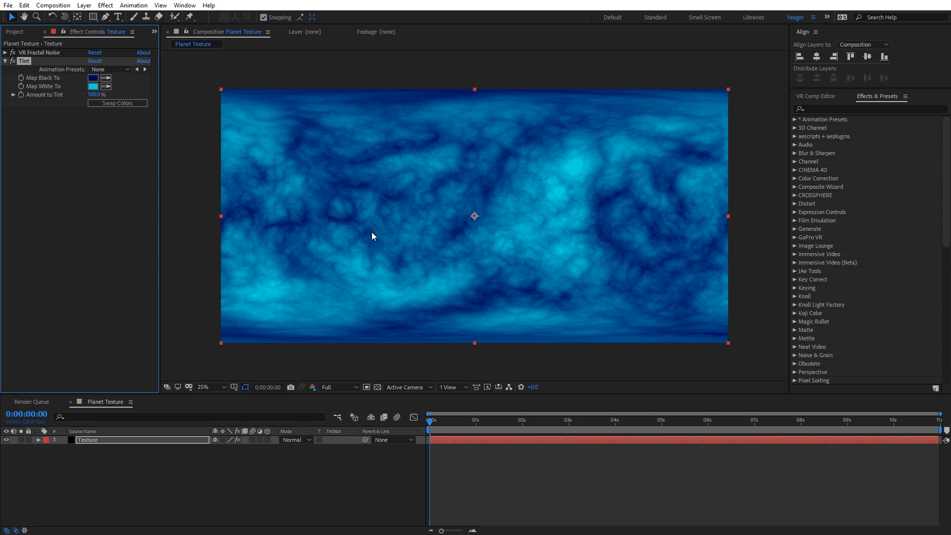
Step: Create a composition named Scene with the HDTV 1080 29.97 preset and add the Planet Texture composition to it as a layer
click(14, 32)
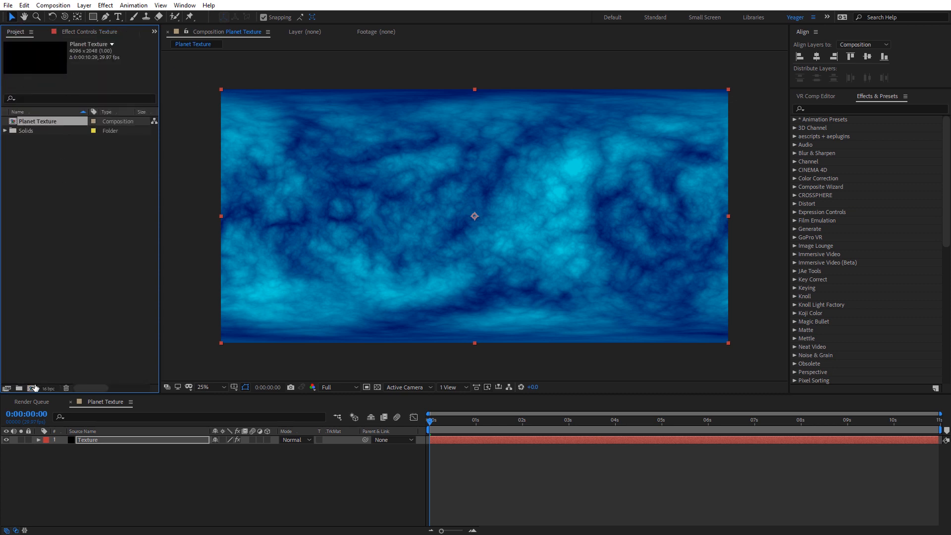
click(31, 388)
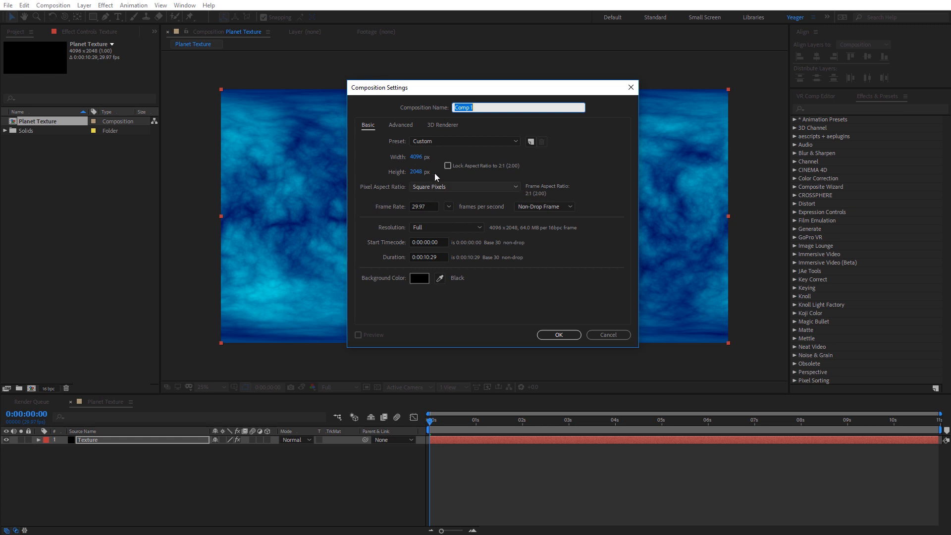
click(439, 143)
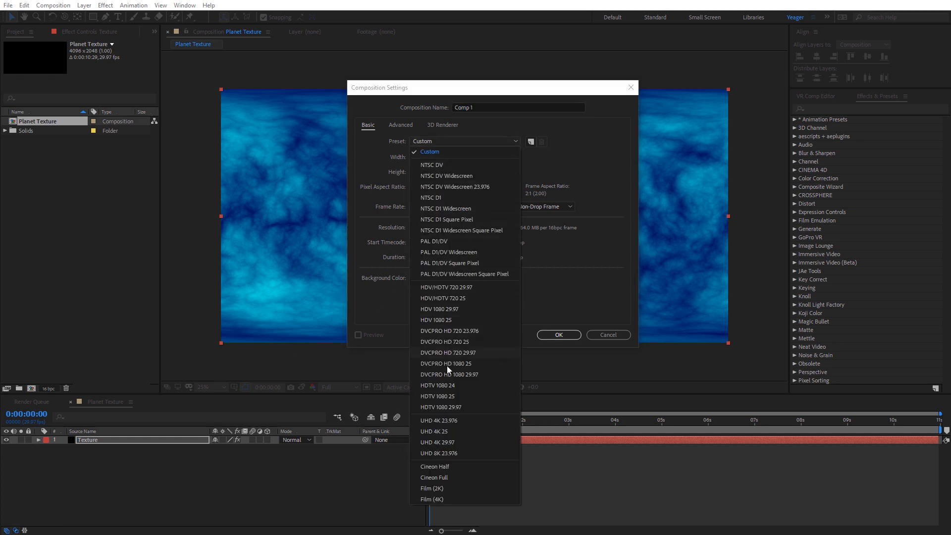
click(431, 407)
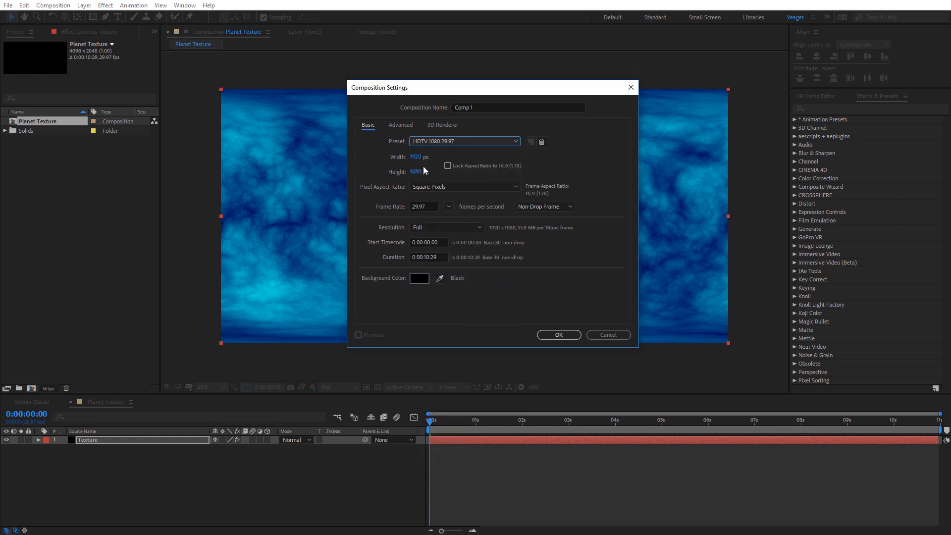
drag(481, 106, 427, 104)
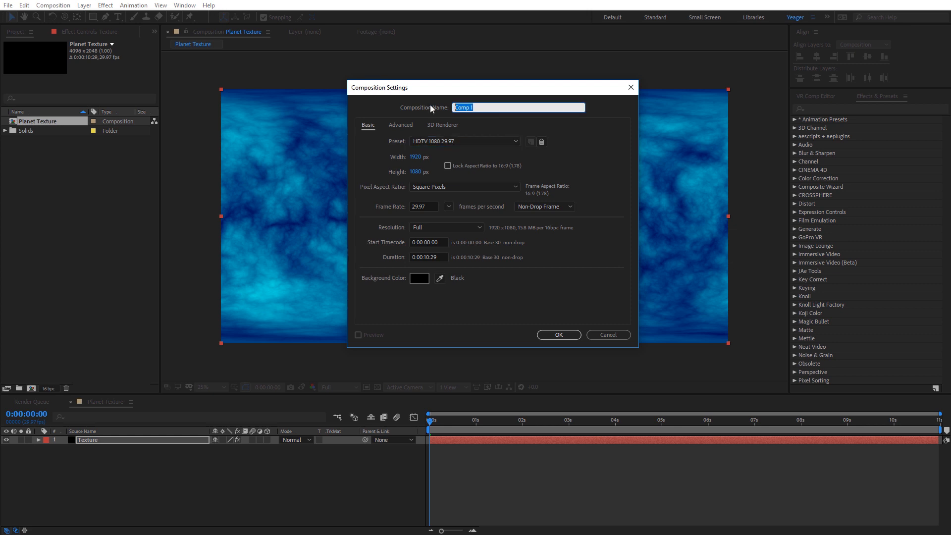
text(Scene)
click(560, 336)
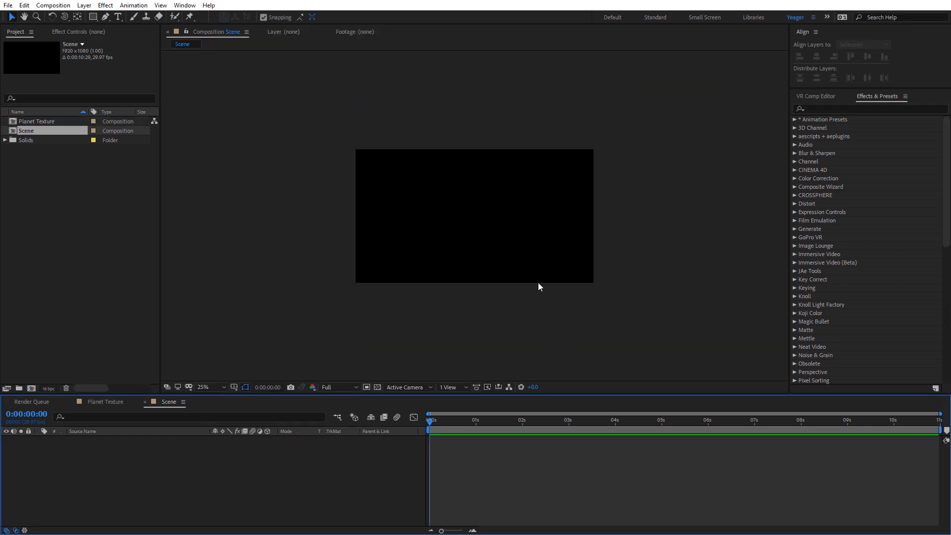
drag(40, 122, 211, 449)
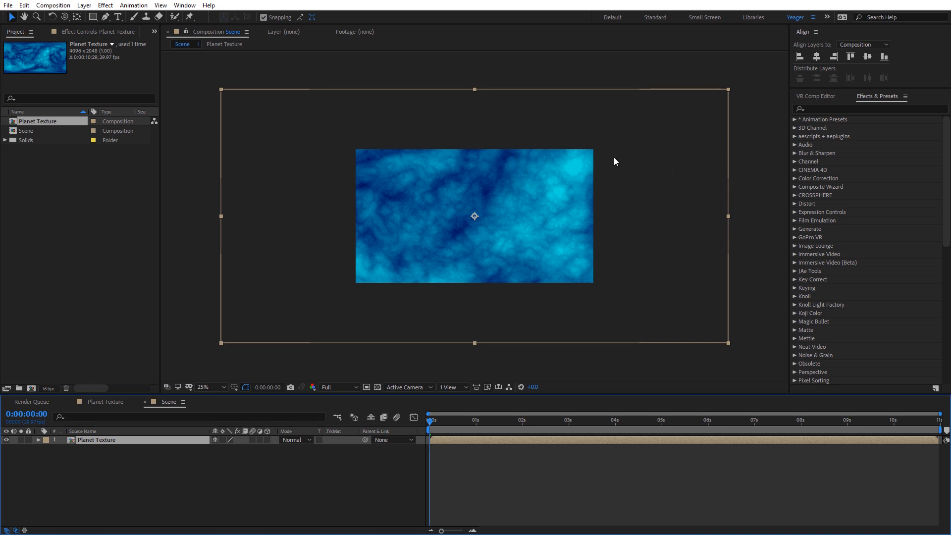
Step: Apply CC Sphere to the Planet Texture layer and set its Radius to 432
click(824, 109)
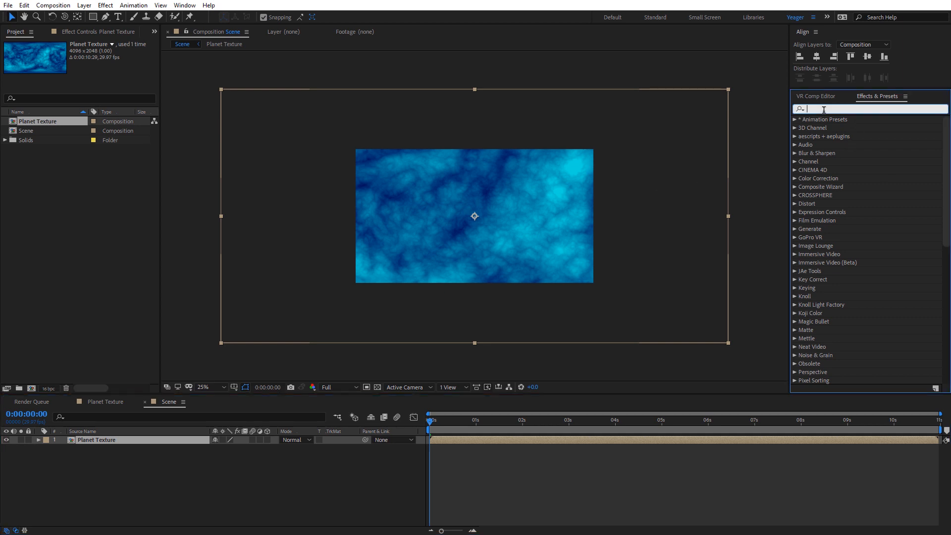
text(cc s)
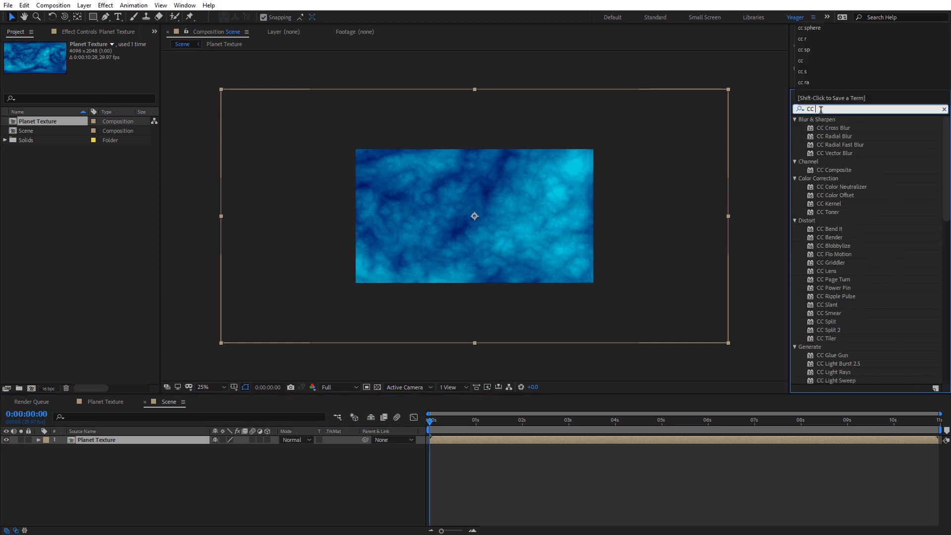
text(phere)
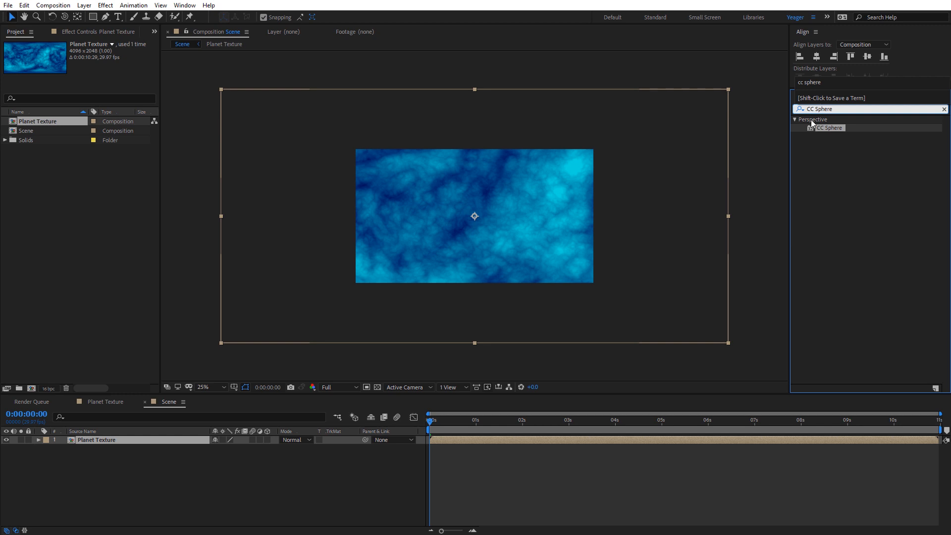
drag(831, 129, 480, 254)
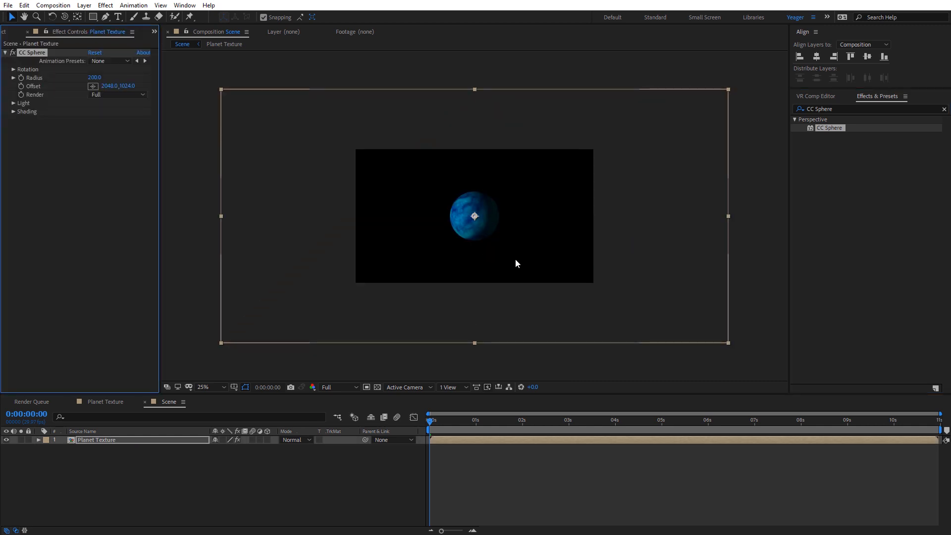
key(period)
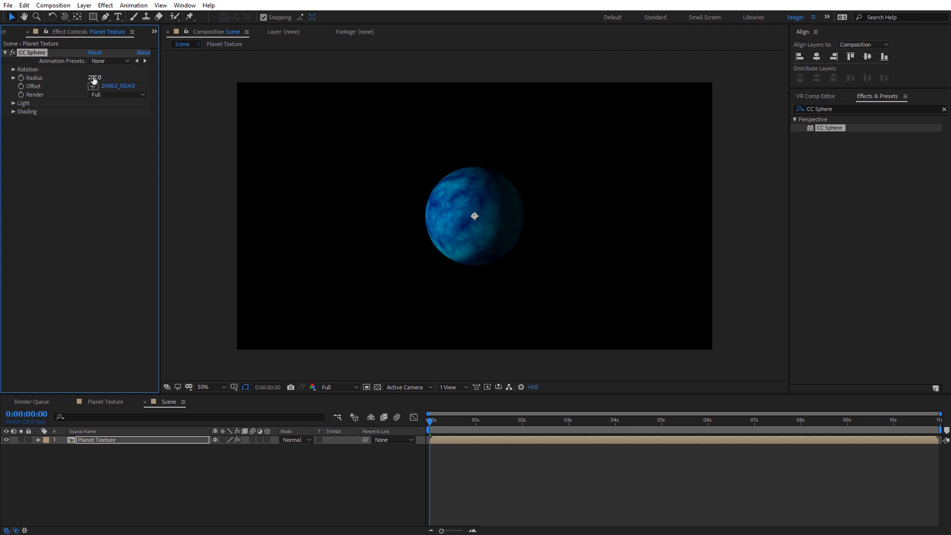
drag(94, 79, 195, 62)
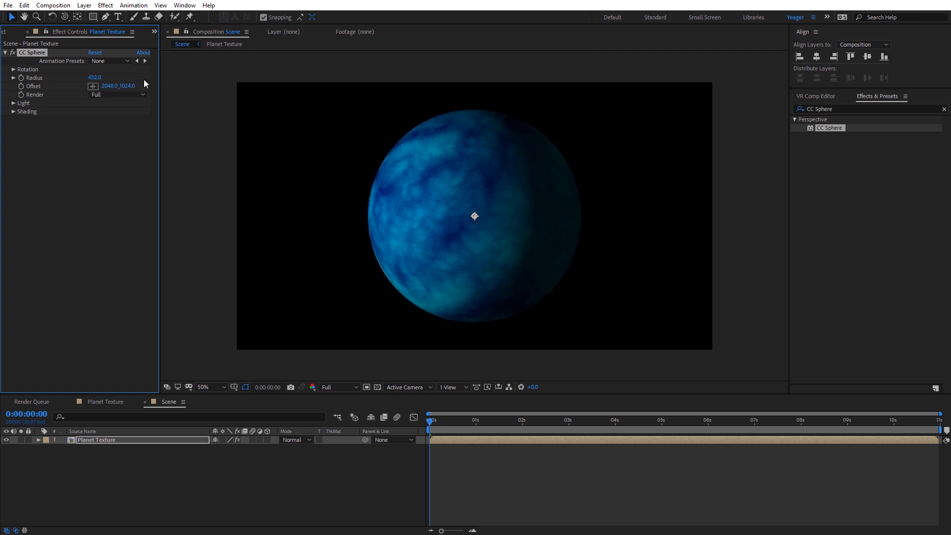
Step: Try a Rotation X of -3° and a Rotation Y of 27° on the sphere and reset both to 0°
click(18, 70)
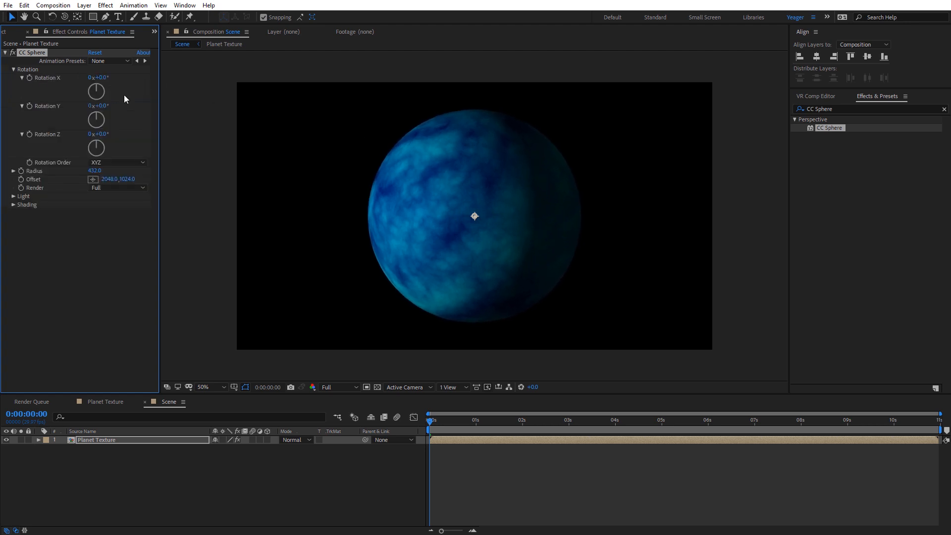
drag(99, 106, 121, 98)
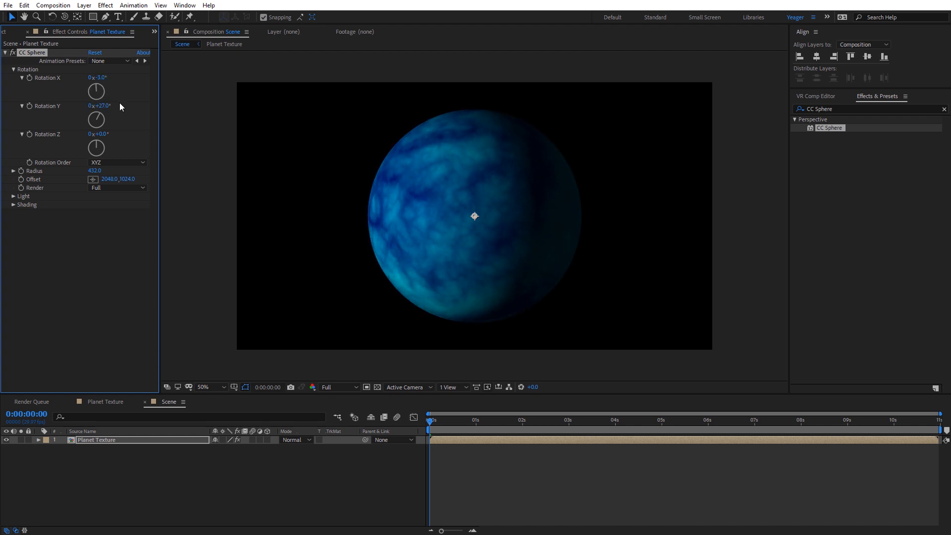
click(101, 78)
text(0)
key(Tab)
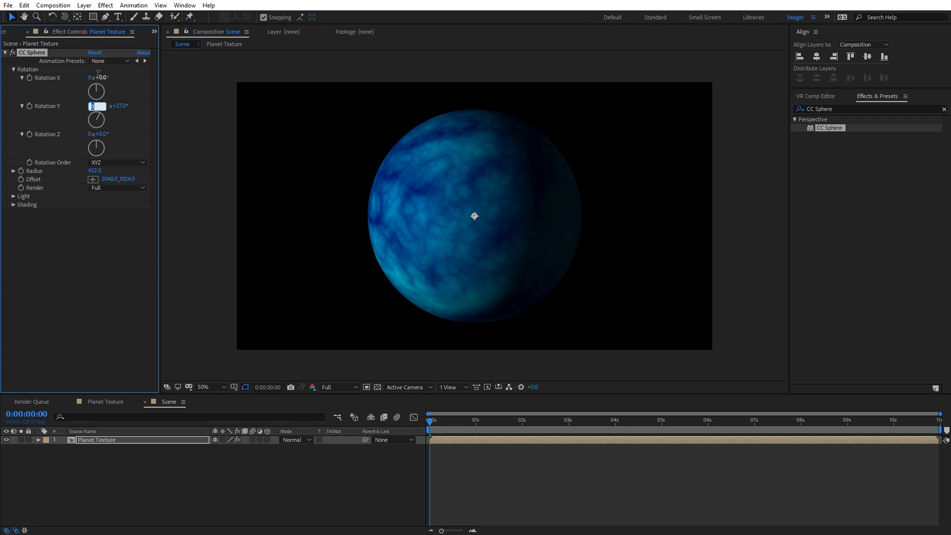
text(0)
key(Return)
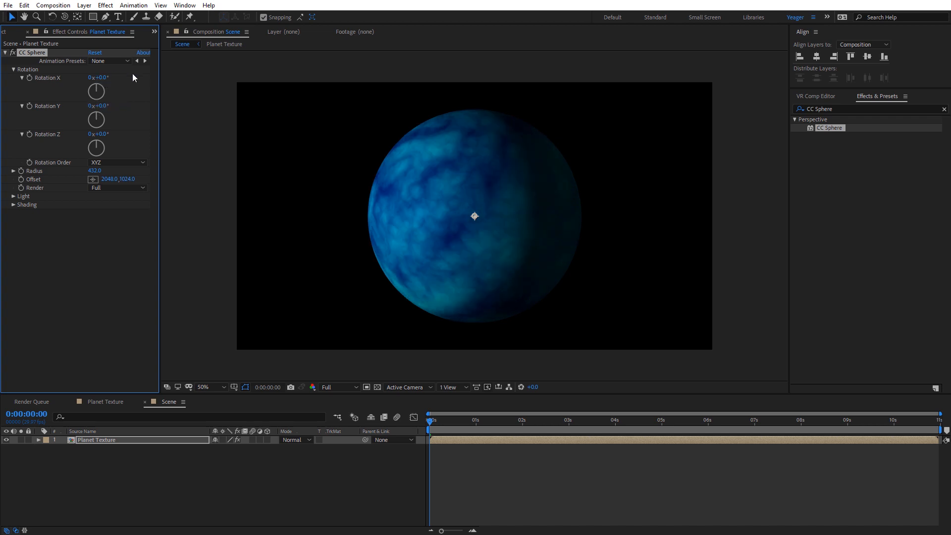
Step: Set the sphere's Light Height to 35 and its Light Direction to -39°
click(14, 197)
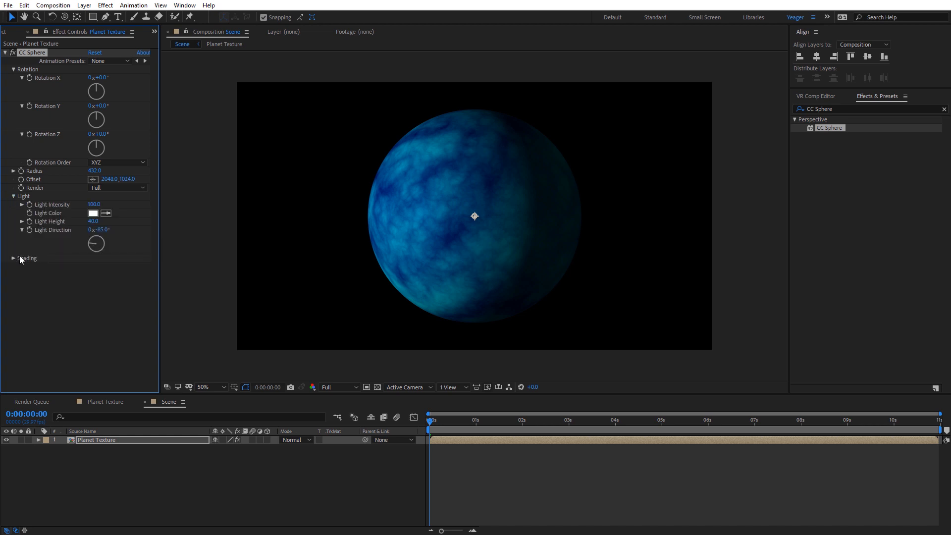
click(14, 258)
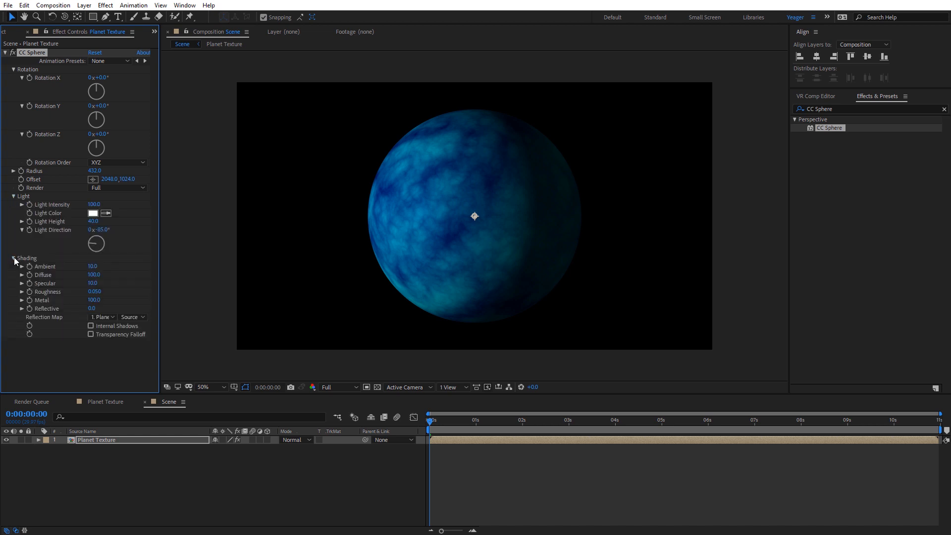
click(91, 205)
mouse_move(91, 222)
mouse_down()
mouse_move(72, 224)
mouse_move(137, 223)
mouse_move(102, 223)
mouse_move(113, 222)
mouse_up()
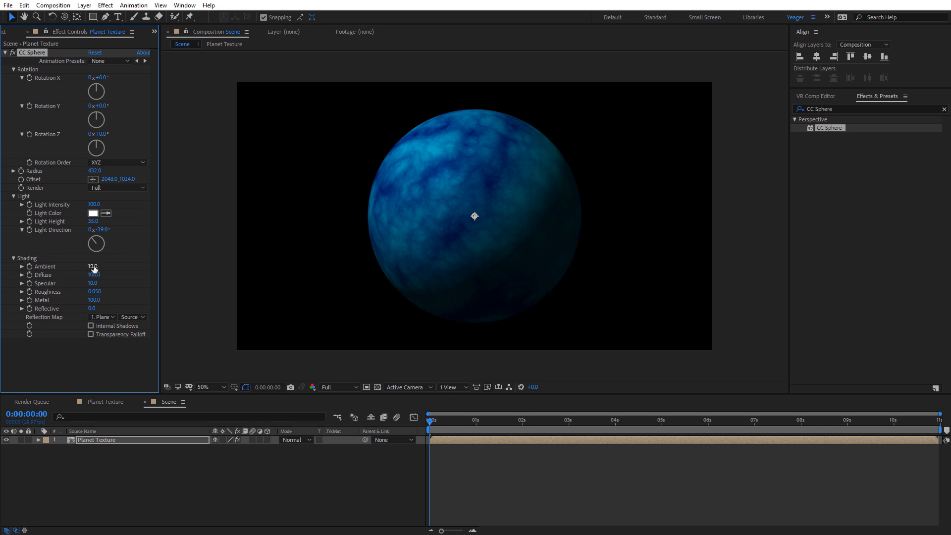
Step: Set the sphere's shading to Ambient 0, Specular 57 and Roughness 0.064
mouse_move(94, 268)
mouse_down()
mouse_move(112, 268)
mouse_move(78, 266)
mouse_up()
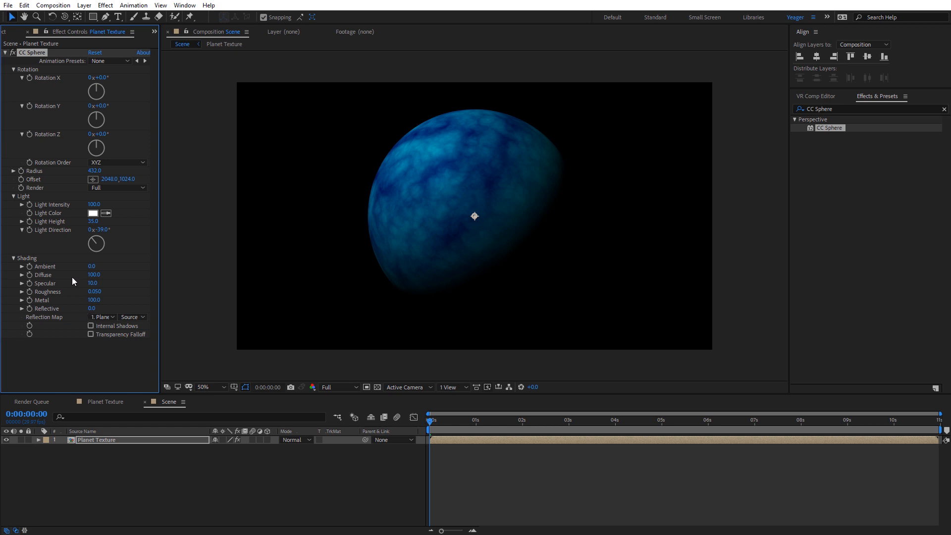
drag(92, 284, 105, 301)
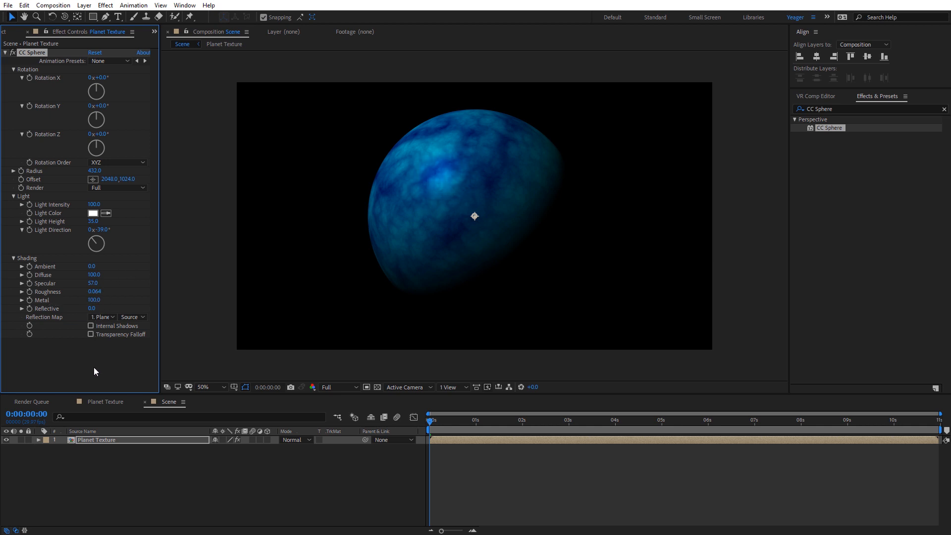
Step: Change the Tint effect's Map White To color in the Planet Texture composition to a pinkish red
click(94, 402)
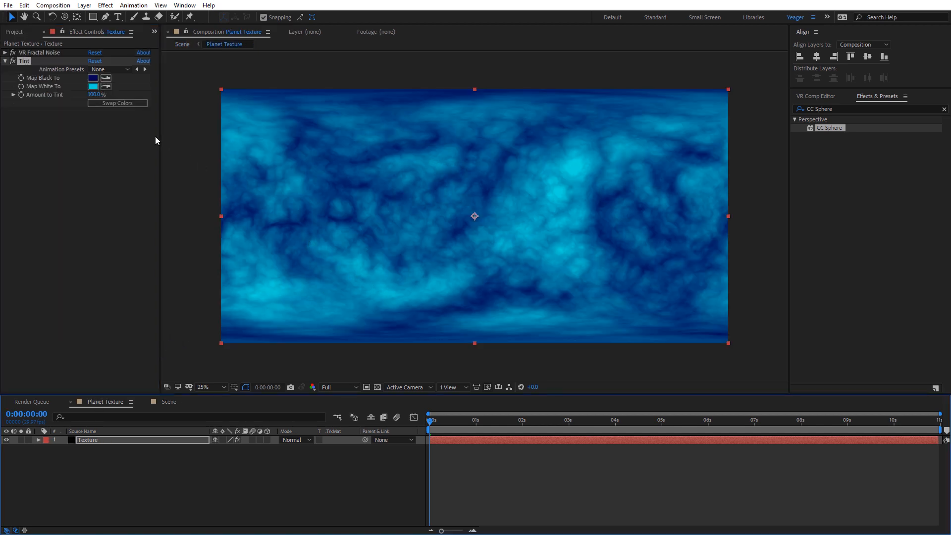
click(93, 86)
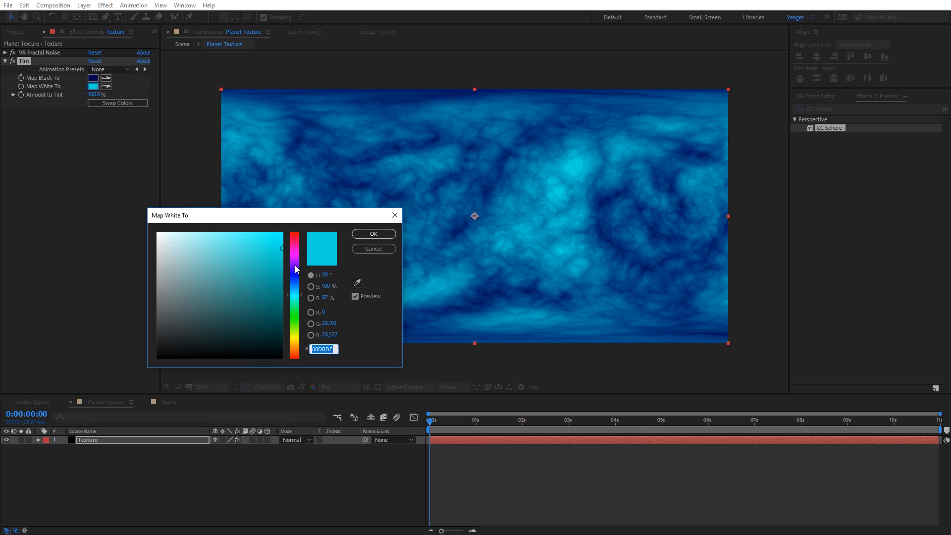
drag(297, 270, 299, 243)
click(374, 234)
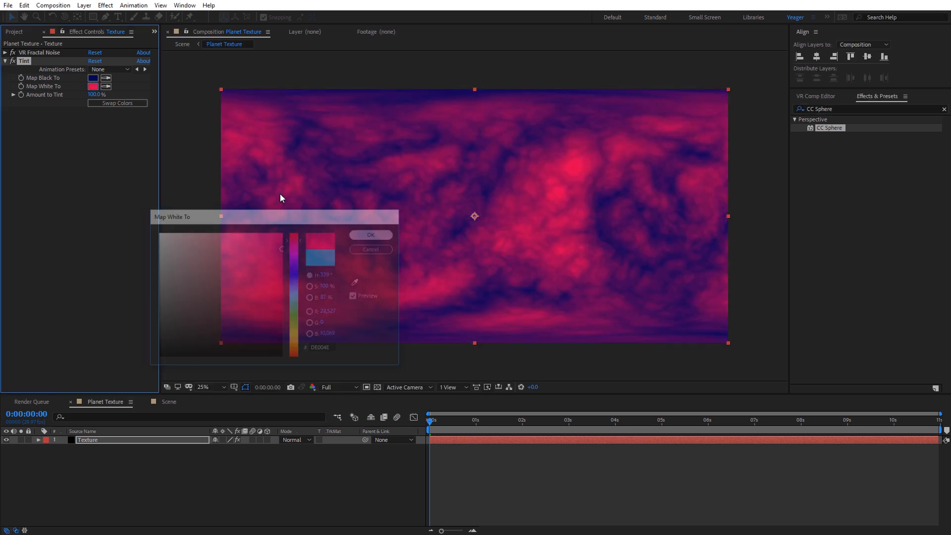
Step: Try dark brown 170D02 as the Tint effect's Map Black To color, check the planet in the Scene composition, and undo the tint changes
click(93, 78)
mouse_move(296, 268)
mouse_down()
mouse_move(297, 365)
mouse_move(297, 345)
mouse_move(273, 335)
mouse_move(274, 347)
mouse_up()
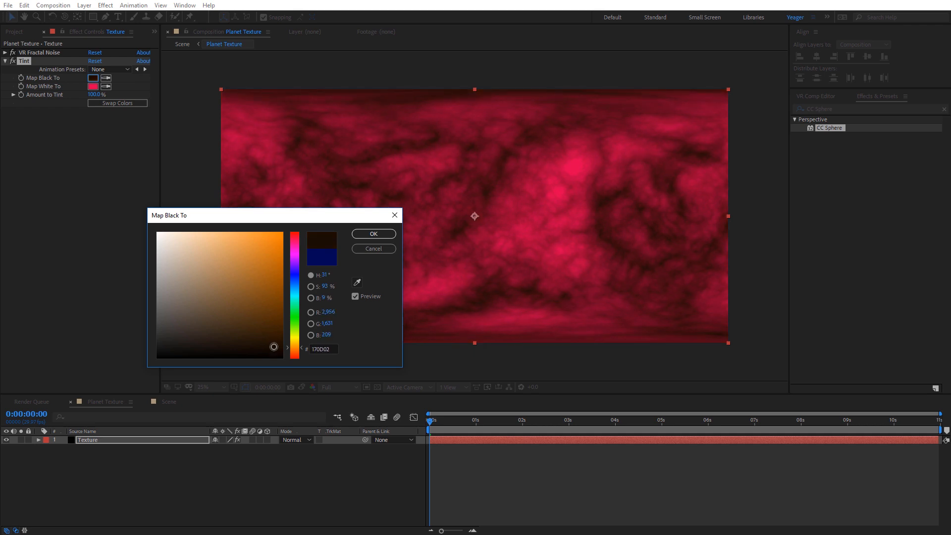
click(366, 233)
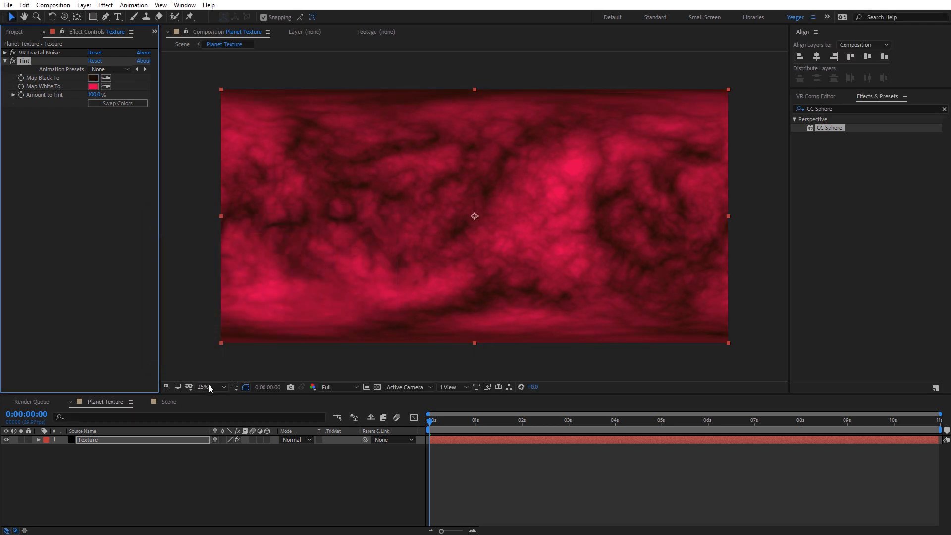
click(169, 402)
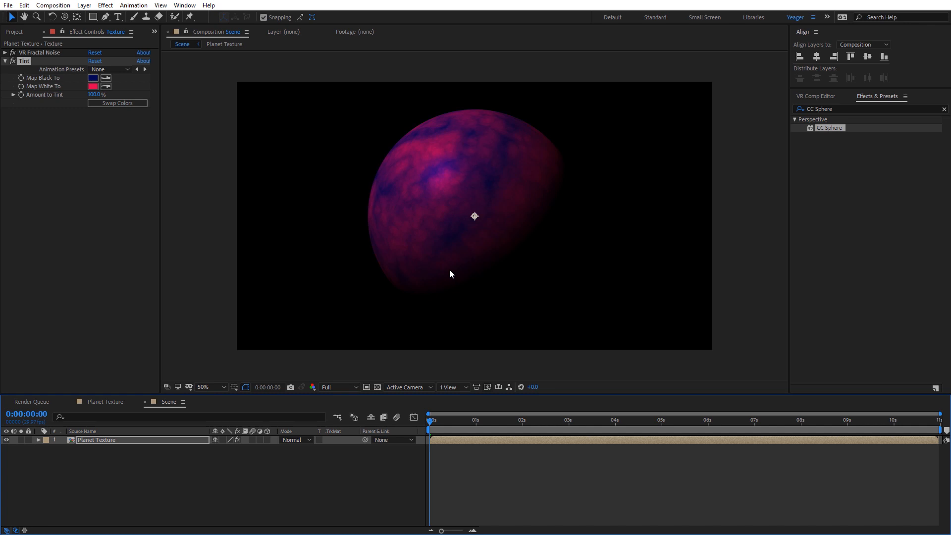
key(ctrl+shift+z)
Step: Animate the sphere's Rotation Y in the Scene composition from 1° at the start to 95° at 0:00:10:28, and preview it
click(119, 439)
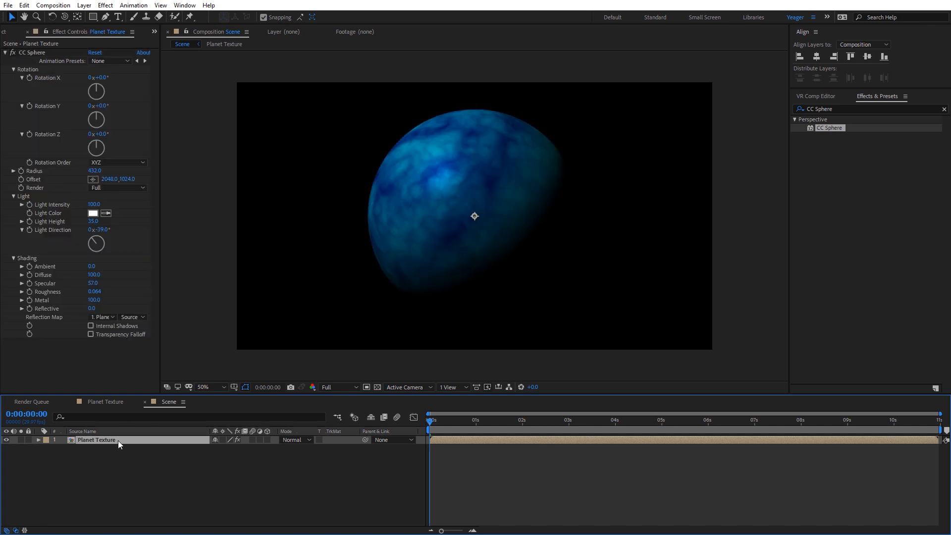
mouse_move(110, 109)
mouse_down()
mouse_move(159, 104)
mouse_move(99, 113)
mouse_move(117, 119)
mouse_up()
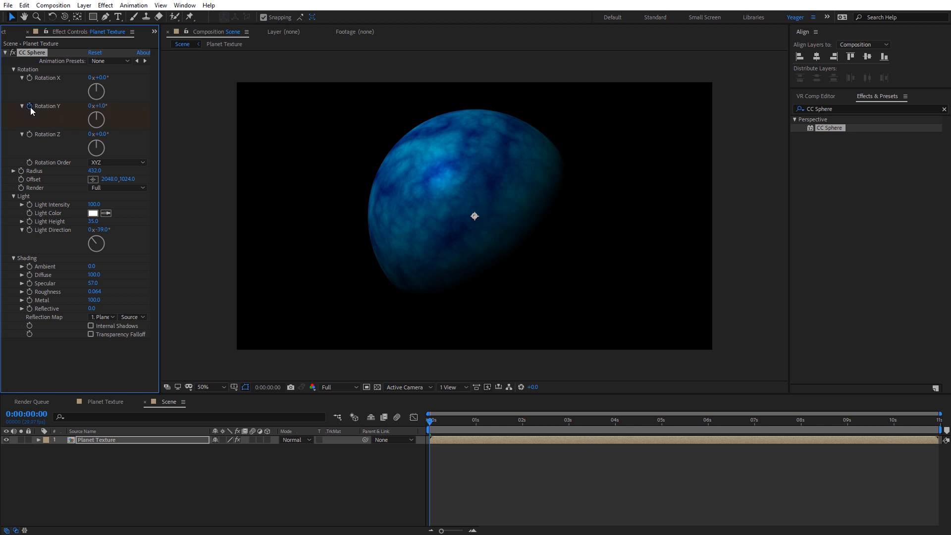
drag(430, 421, 938, 461)
drag(99, 105, 143, 101)
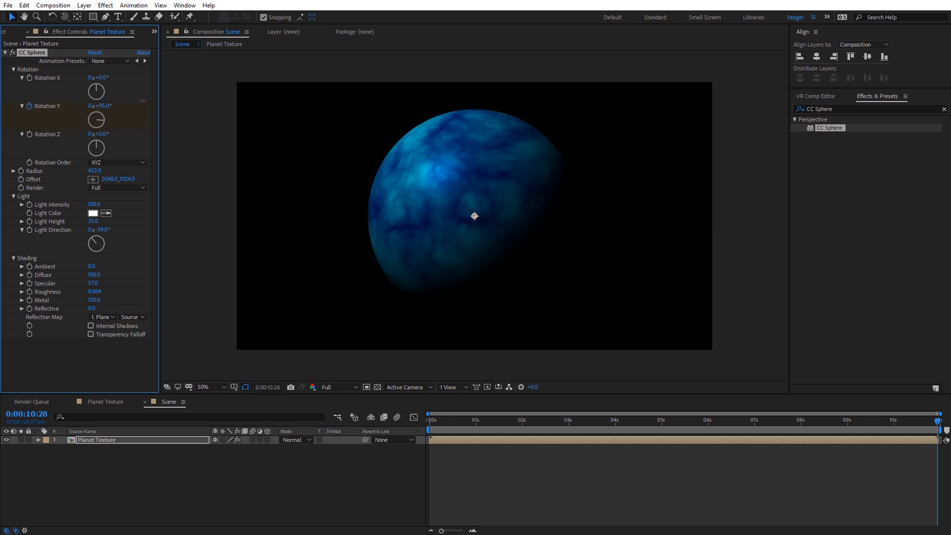
key(space)
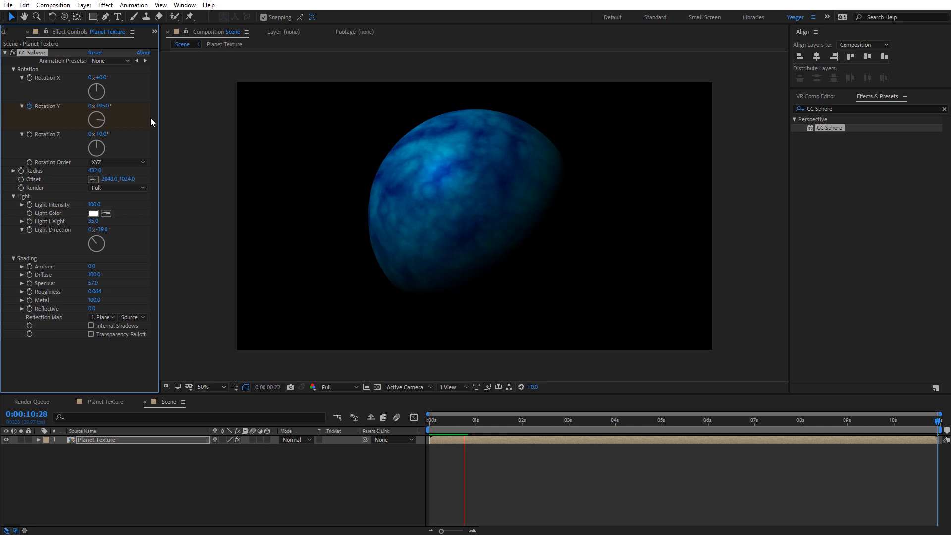
key(space)
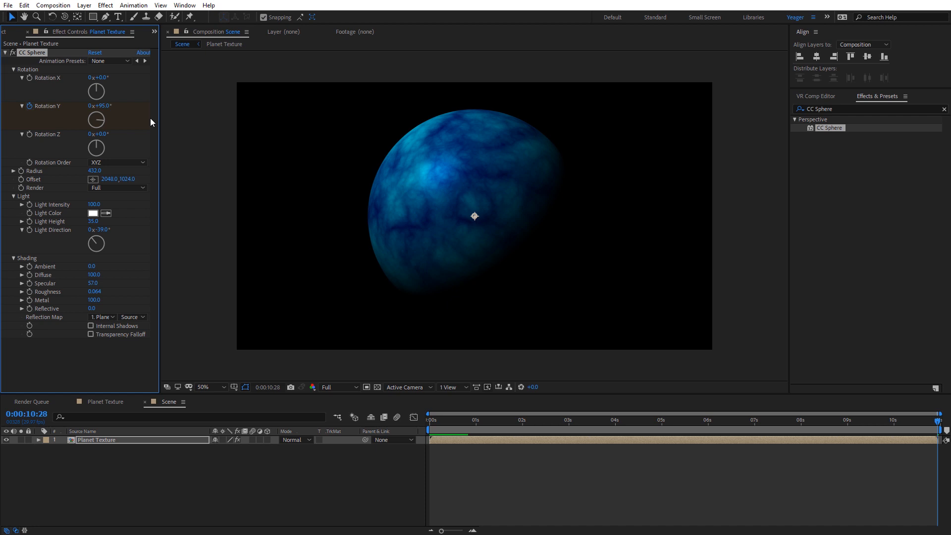
Step: Duplicate the Planet Texture layer twice in the Scene composition
click(5, 52)
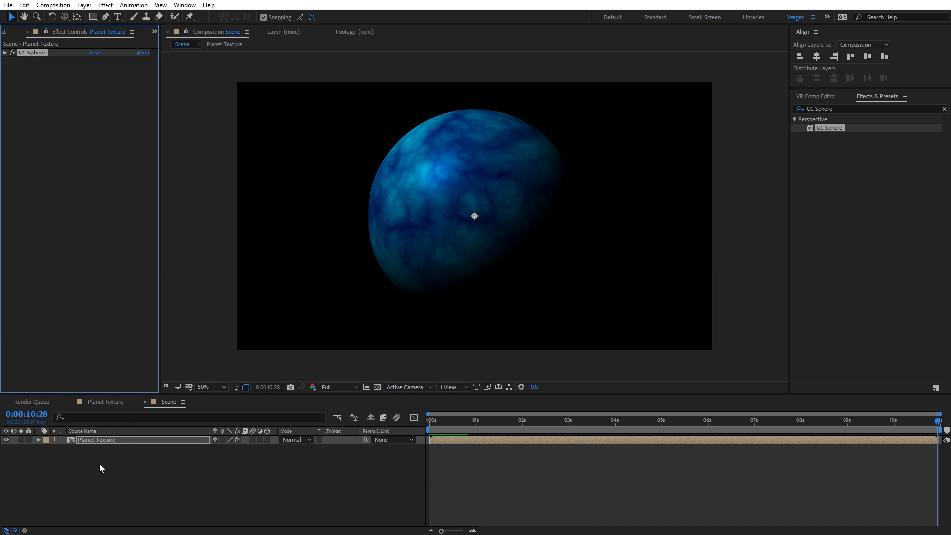
click(92, 440)
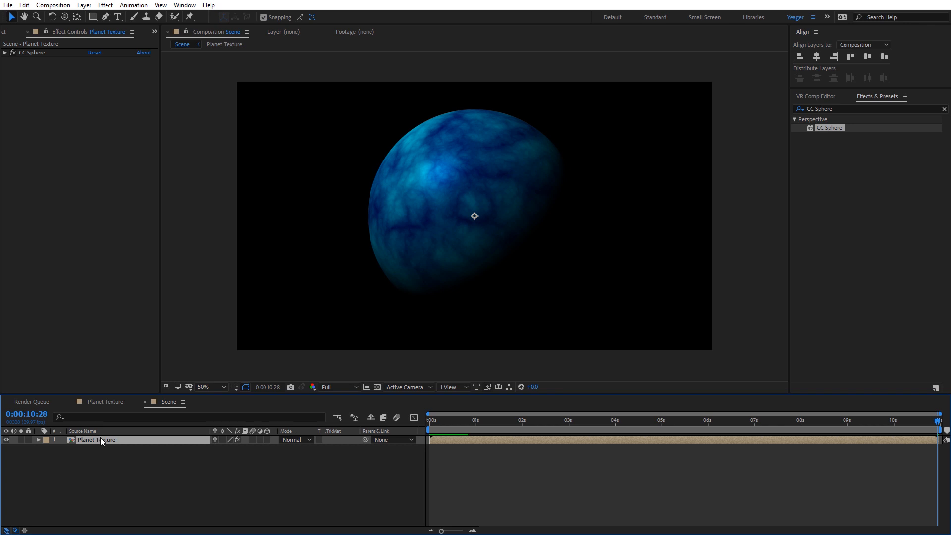
key(ctrl+d)
key(ctrl+d)
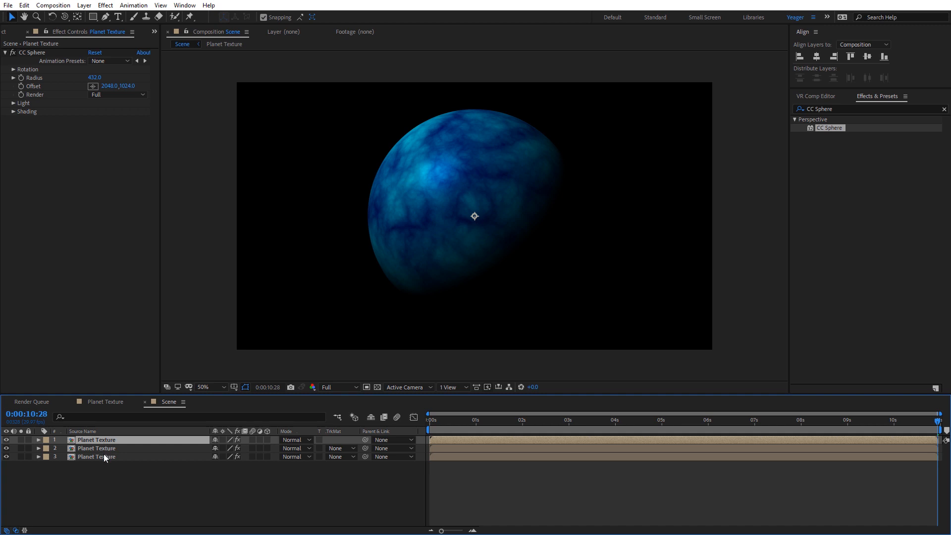
click(253, 313)
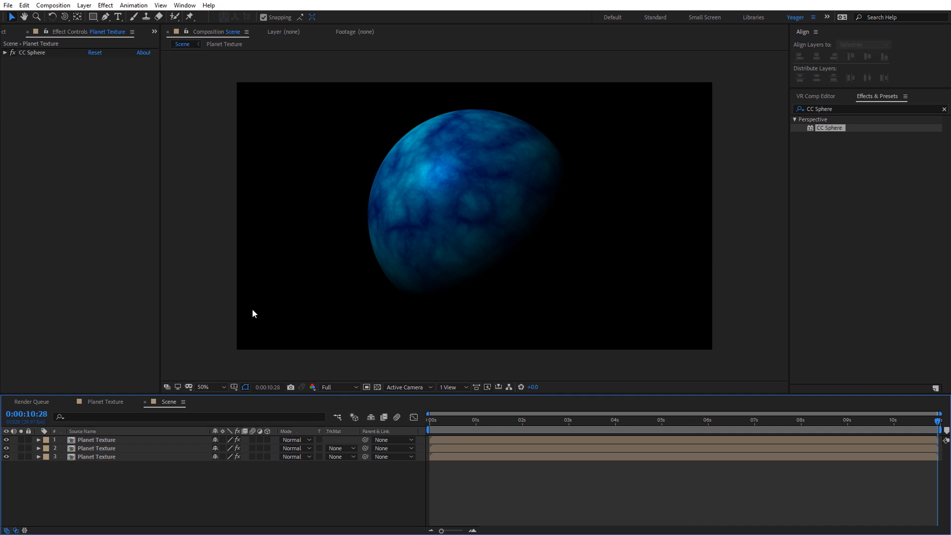
Step: Apply CC Radial Fast Blur to the bottom Planet Texture layer and set its Amount to 79
click(84, 457)
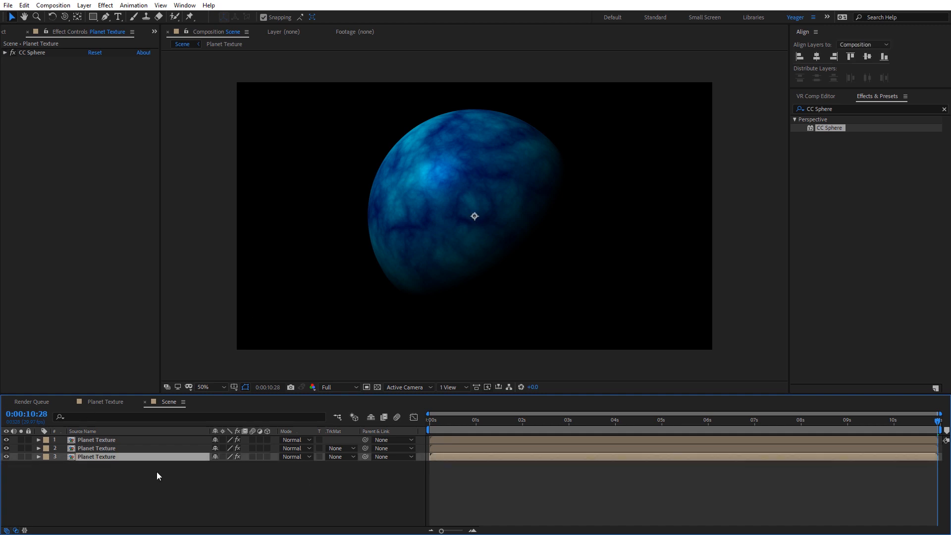
click(842, 108)
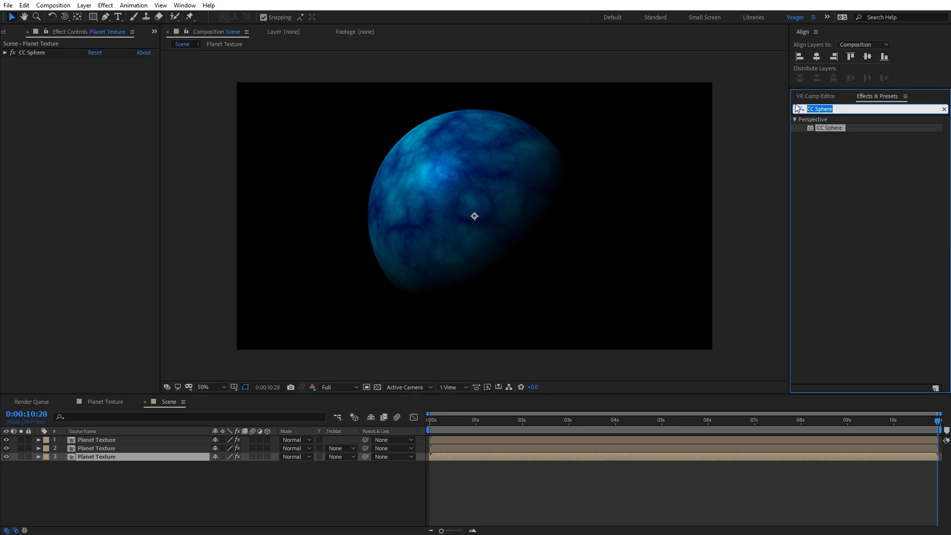
text(cc)
click(797, 108)
text(radial)
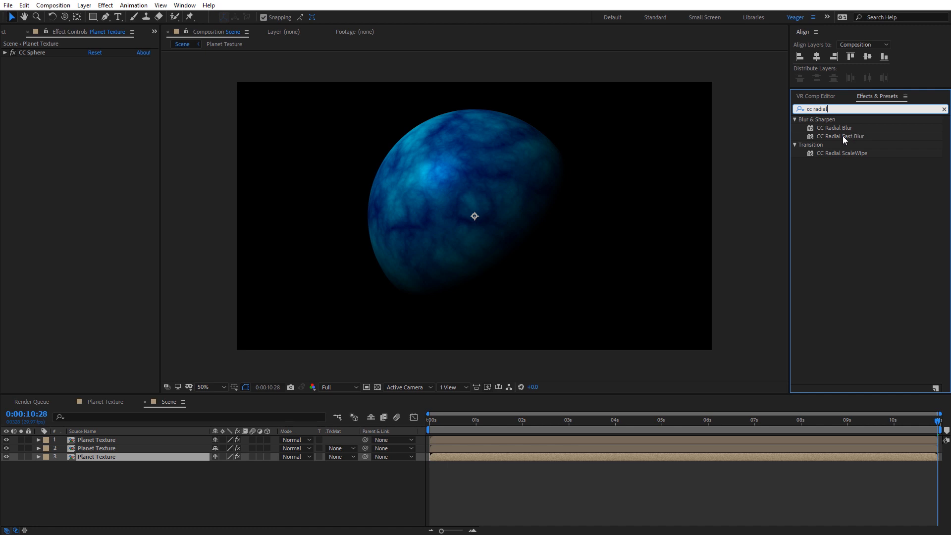
click(844, 137)
drag(841, 137, 150, 457)
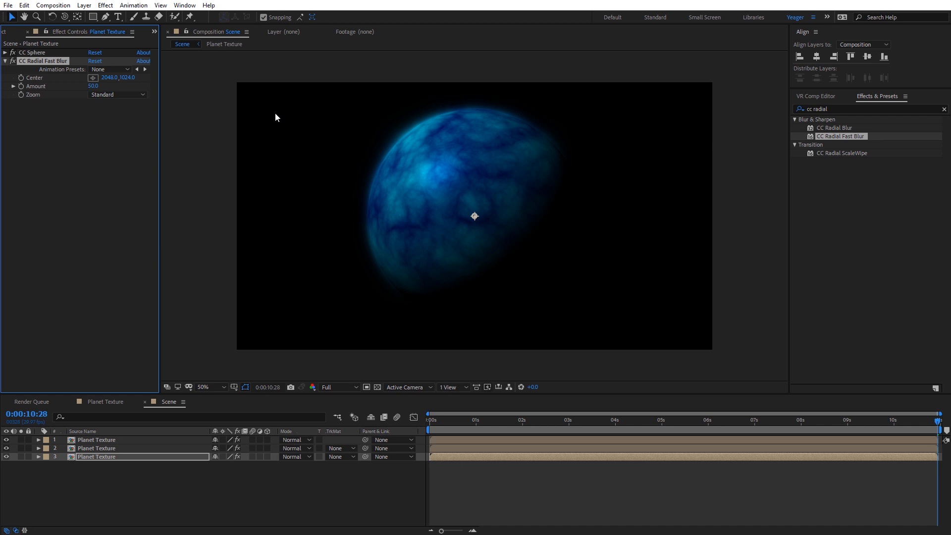
drag(92, 86, 105, 86)
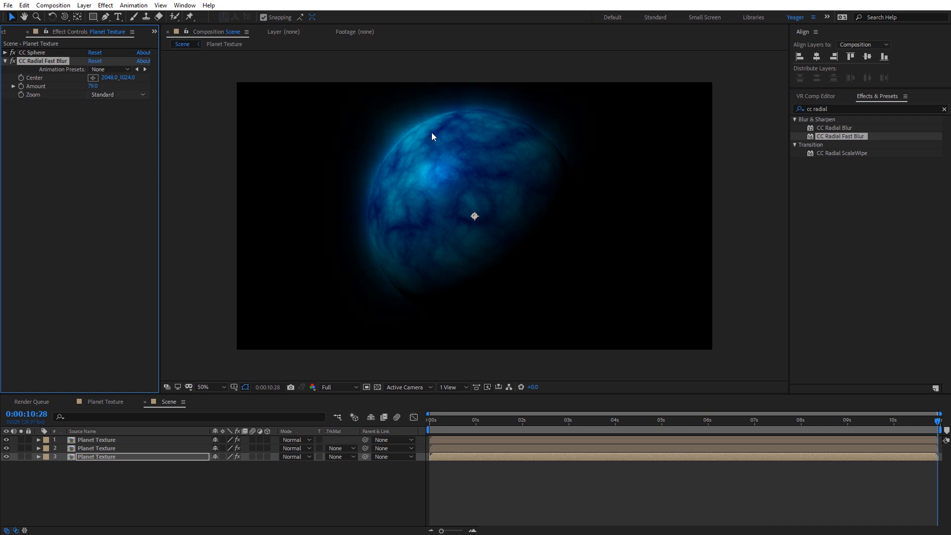
Step: Duplicate the blurred Planet Texture layer and set the upper copy's blending mode to Add
click(96, 458)
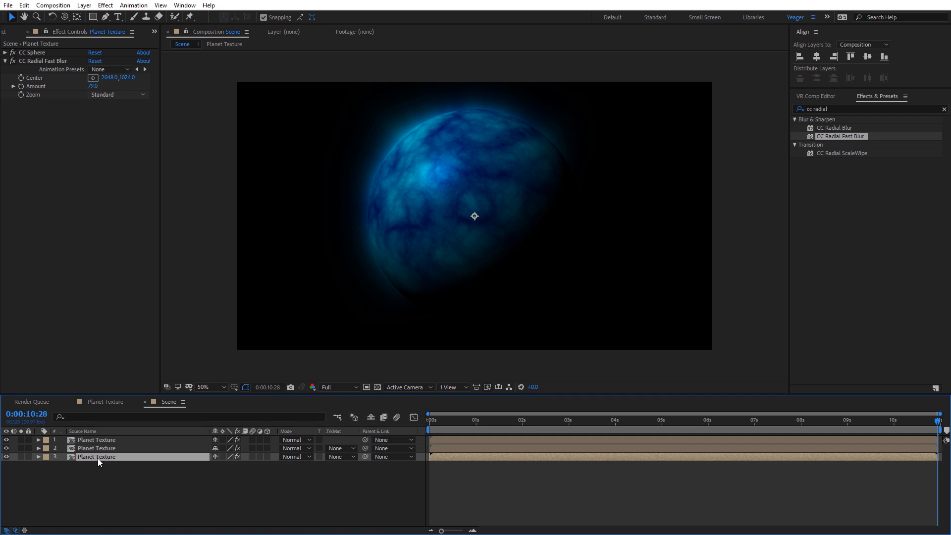
key(ctrl+d)
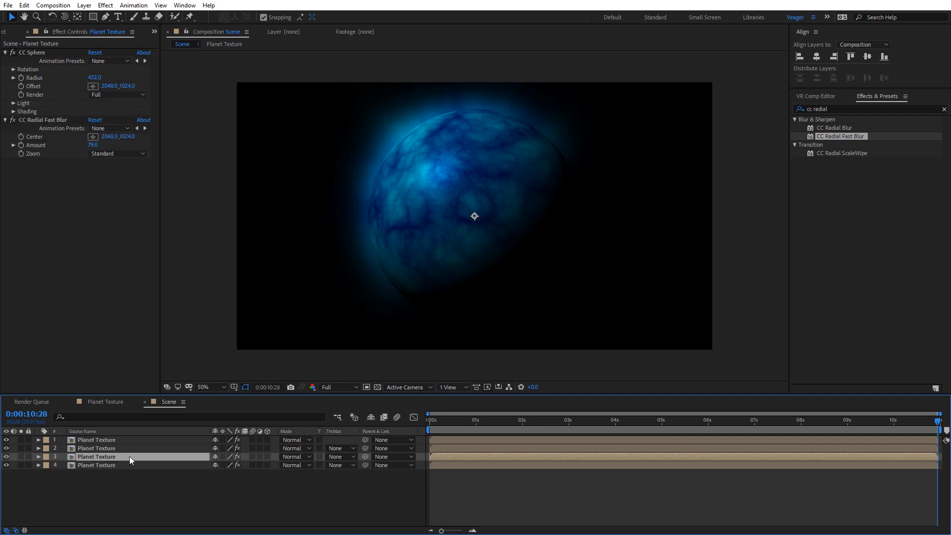
click(306, 455)
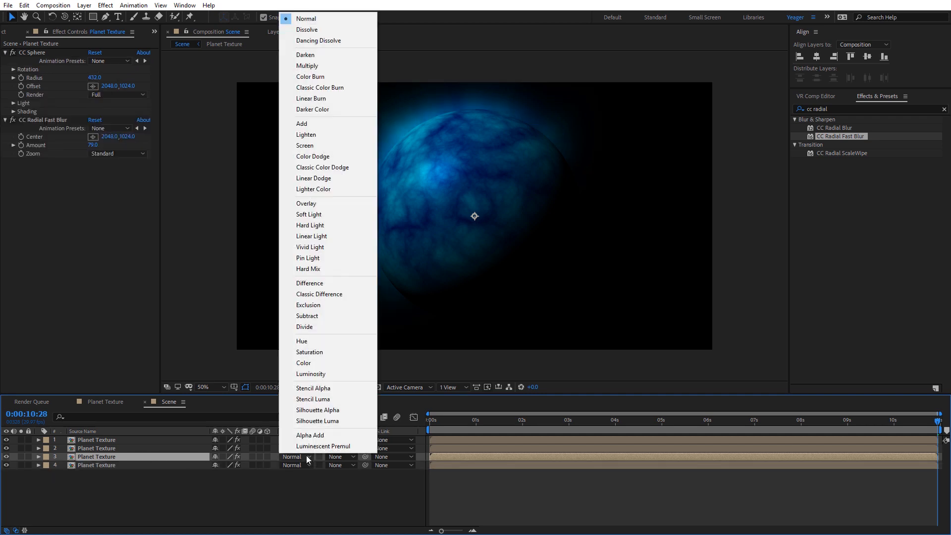
click(340, 122)
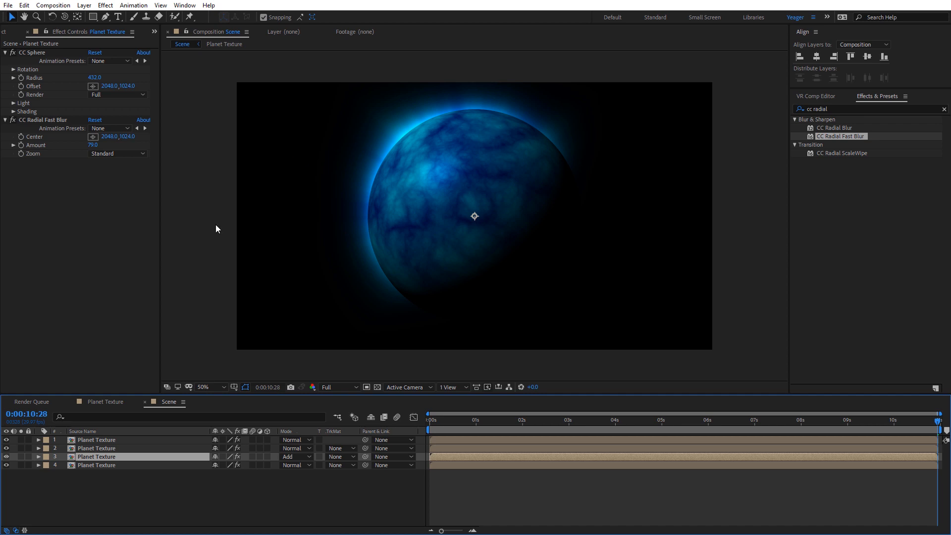
Step: Apply Curves to the second Planet Texture layer and brighten its RGB midtones while the layer is temporarily soloed
click(91, 449)
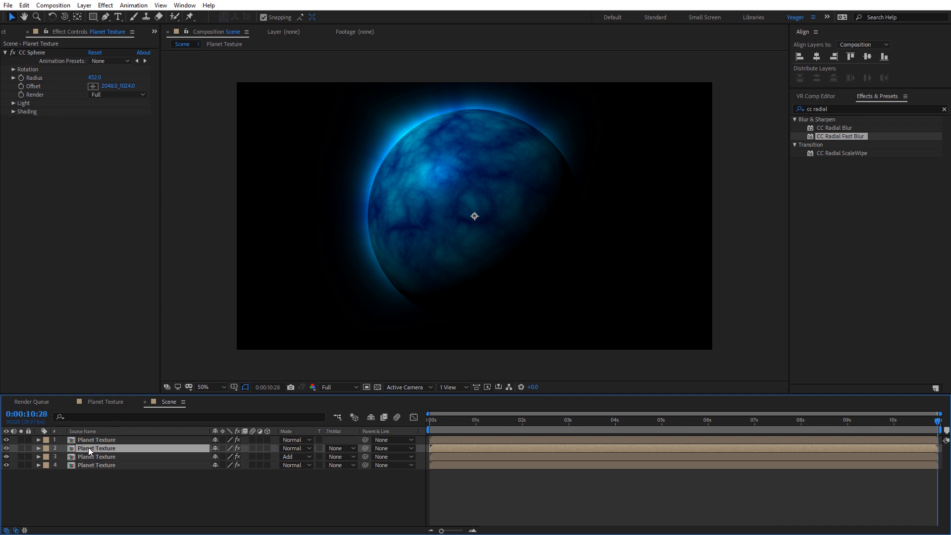
click(21, 448)
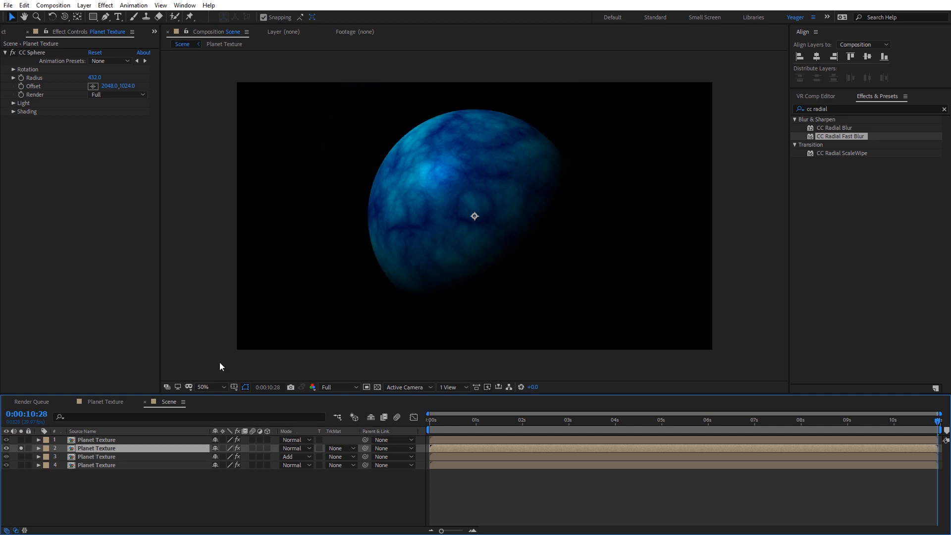
click(105, 5)
mouse_move(158, 22)
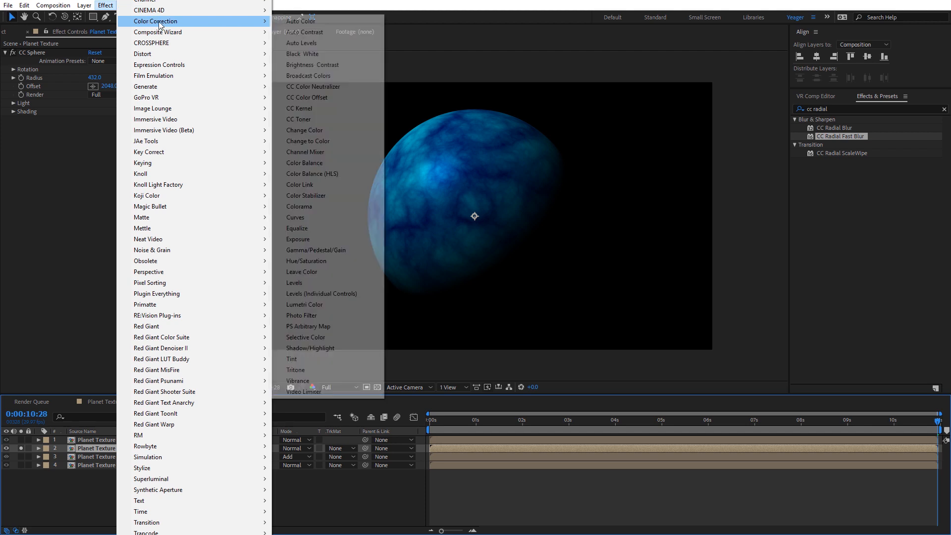
click(320, 218)
drag(93, 221, 74, 203)
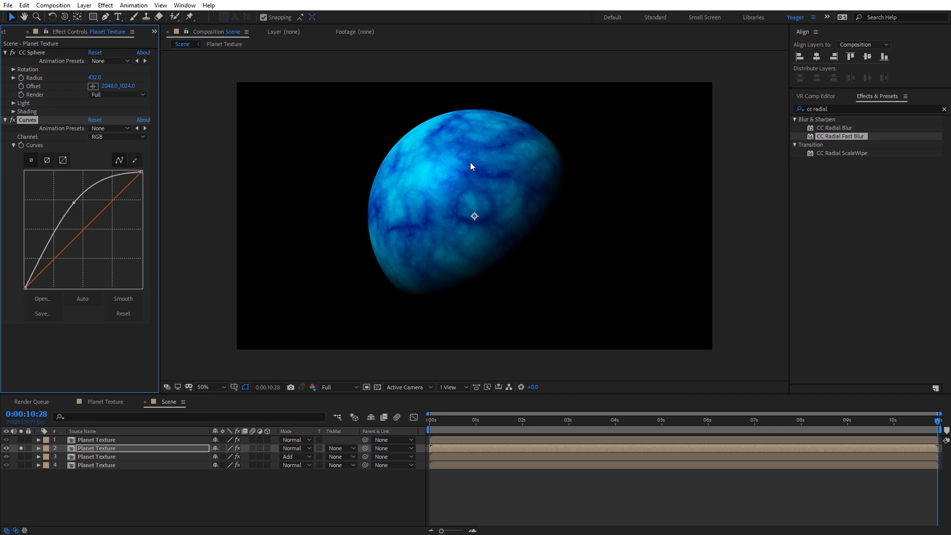
click(21, 448)
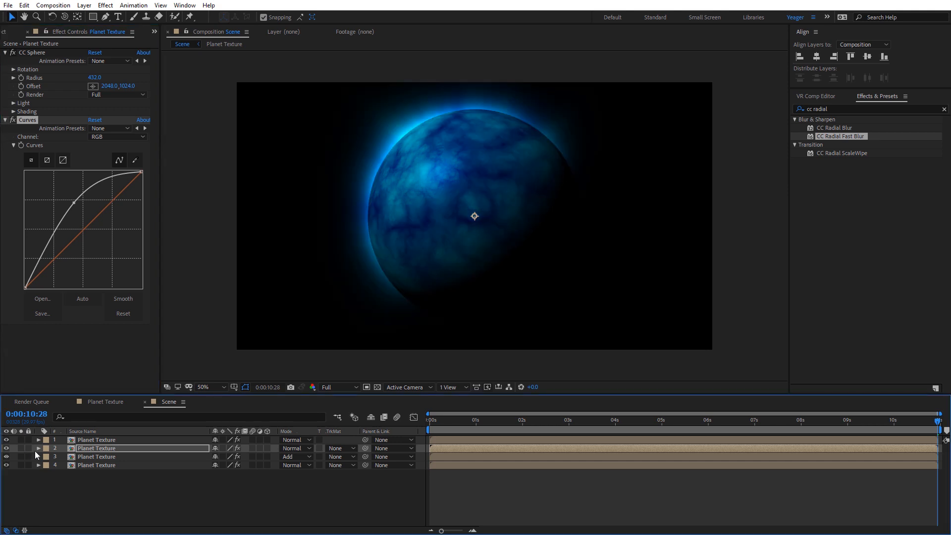
Step: Apply Matte Choker to the top Planet Texture layer, with Choke 1 at 127 and Geometric Softness 1 raised to around 99
click(84, 441)
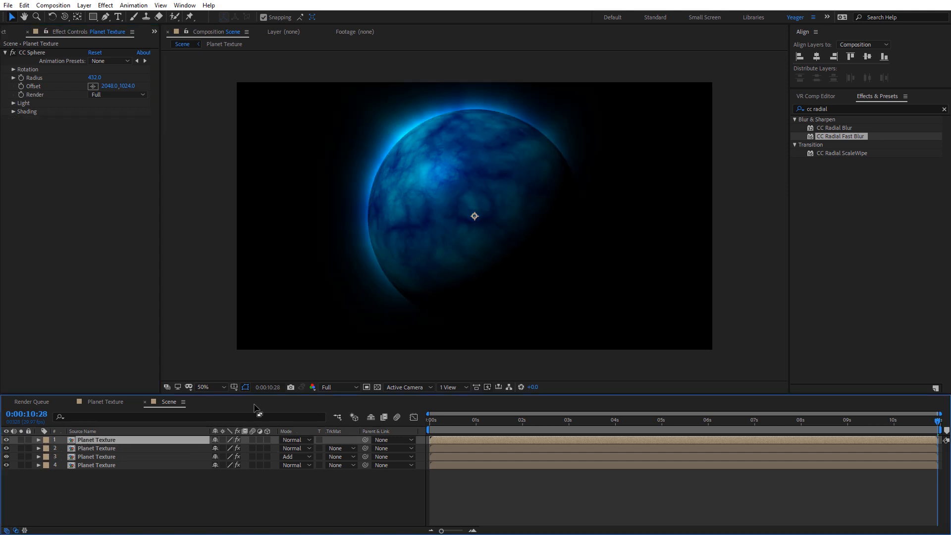
click(105, 5)
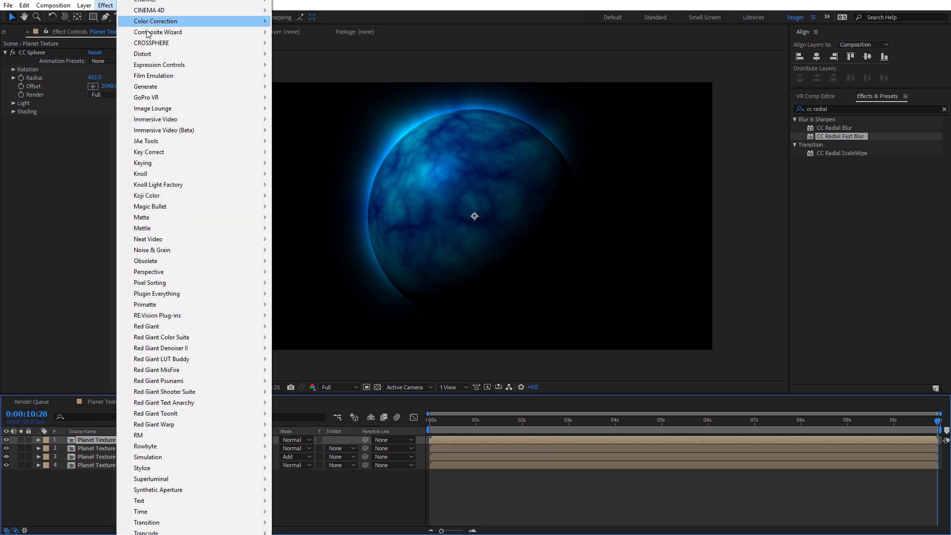
mouse_move(249, 218)
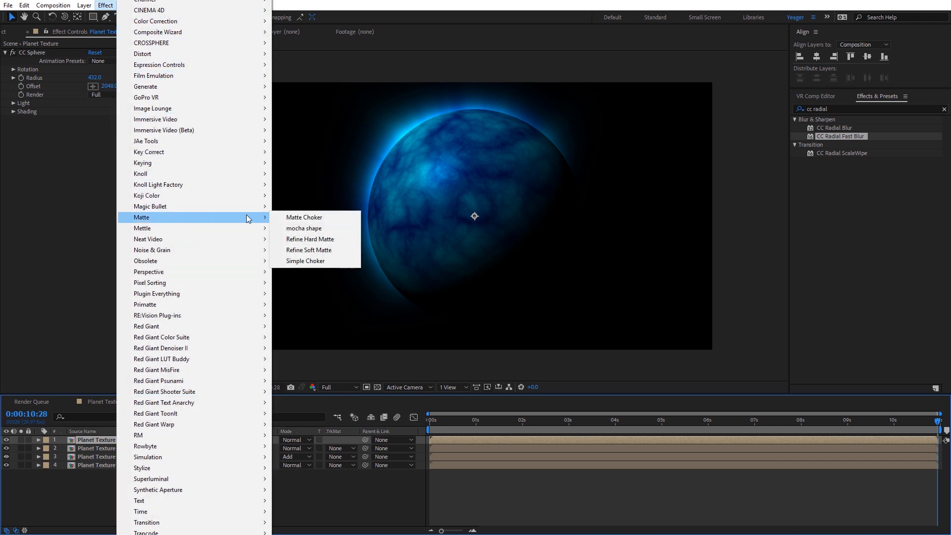
click(321, 222)
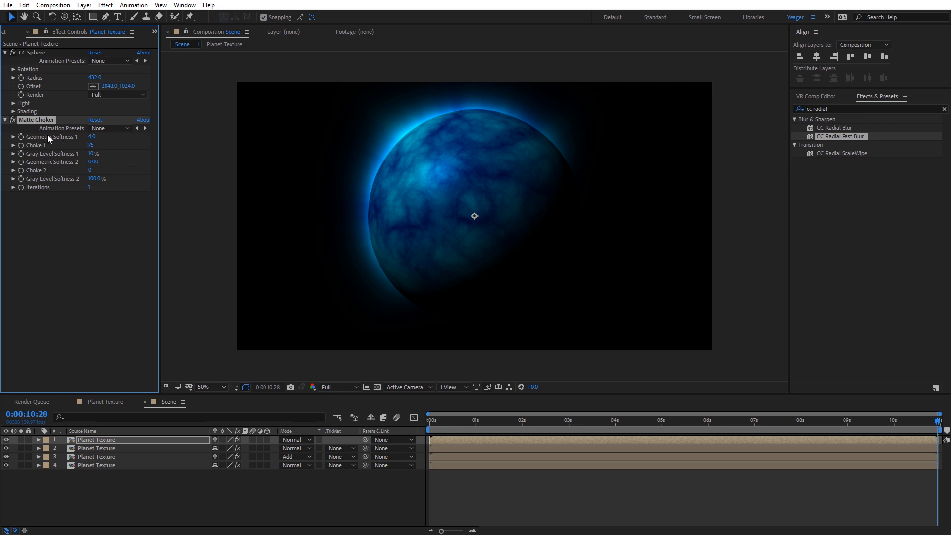
drag(91, 137, 730, 242)
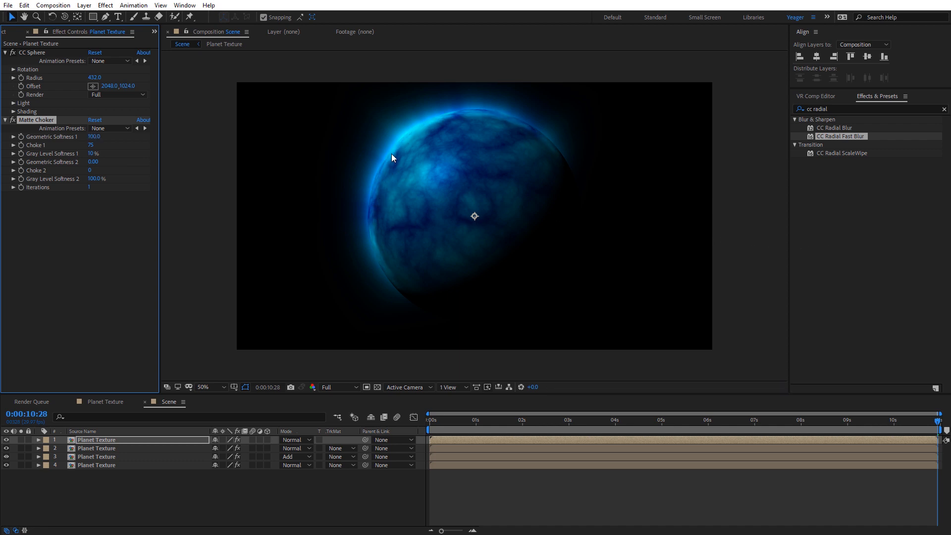
drag(92, 146, 131, 144)
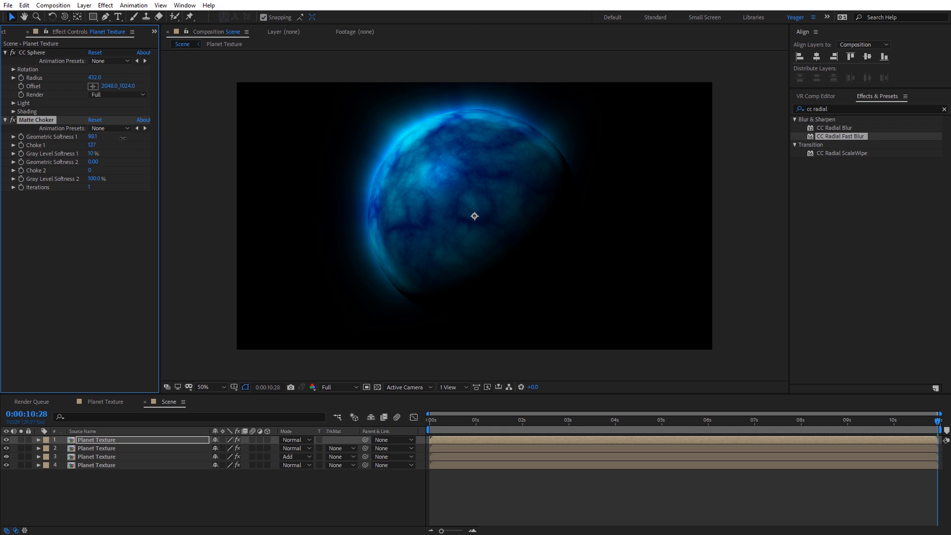
drag(155, 140, 73, 153)
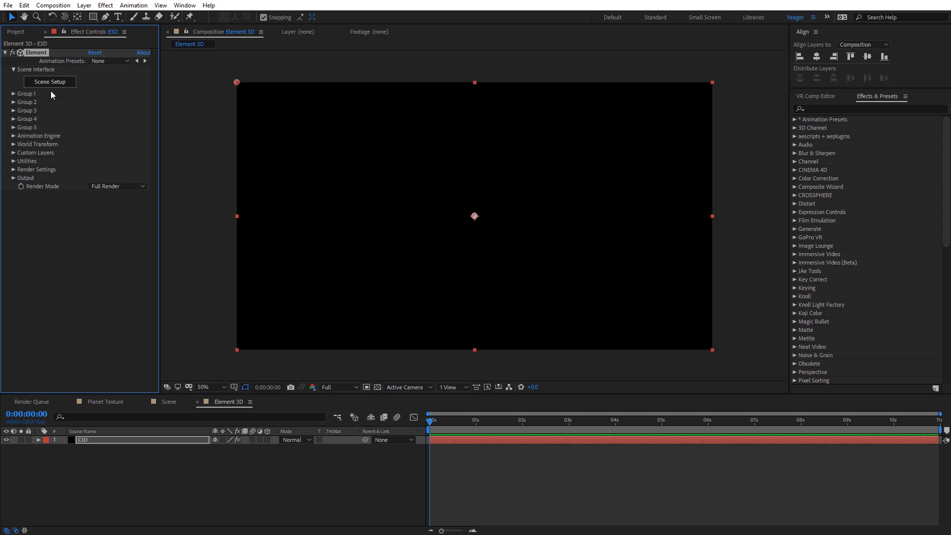
Step: Disable the Tint effect on the Texture layer in the Planet Texture composition
click(16, 33)
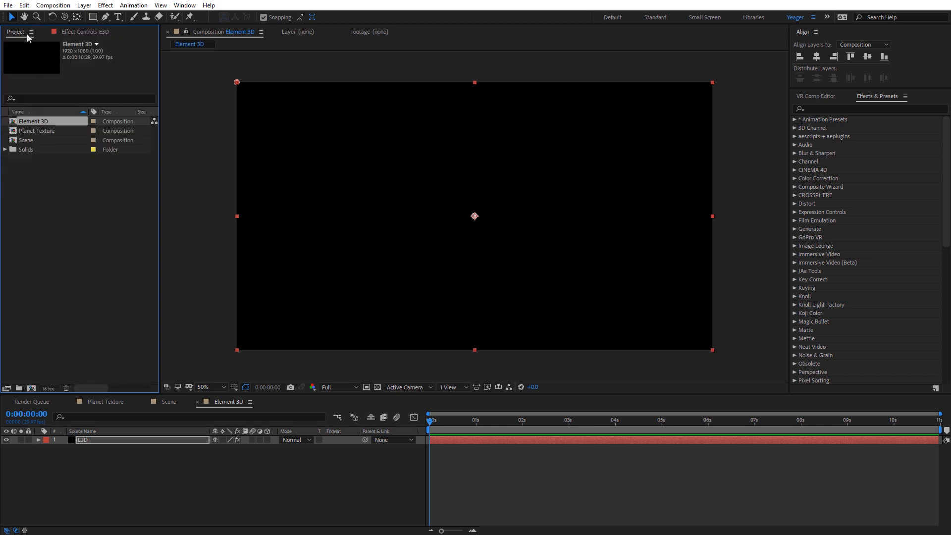
double_click(37, 131)
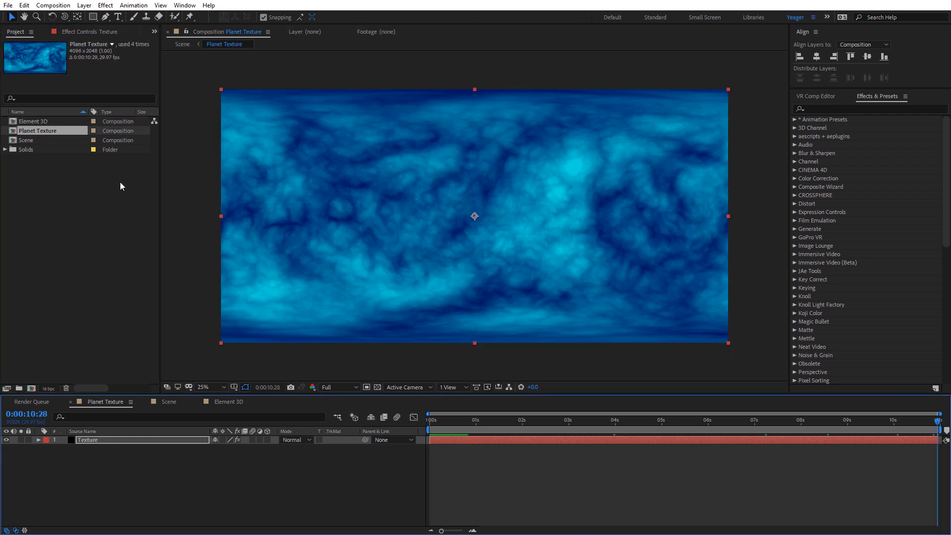
click(97, 441)
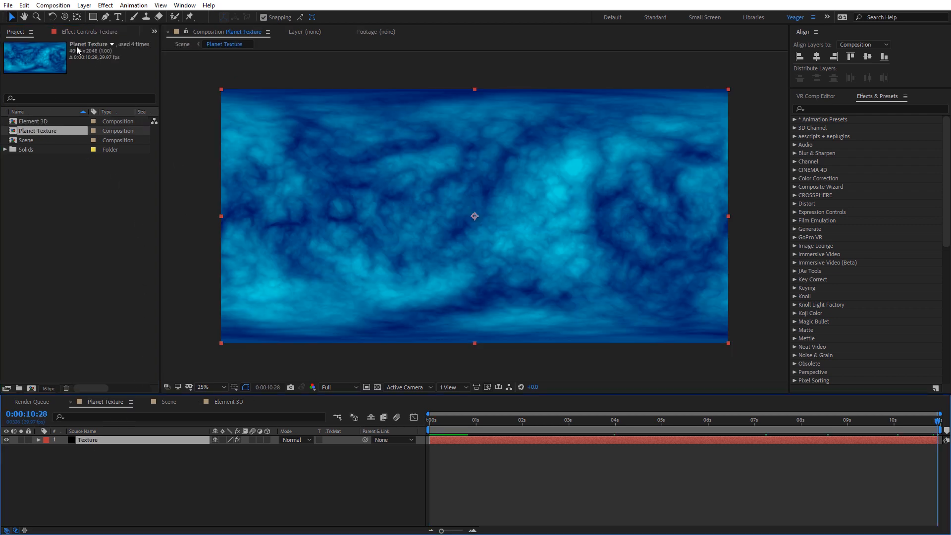
click(73, 31)
click(24, 61)
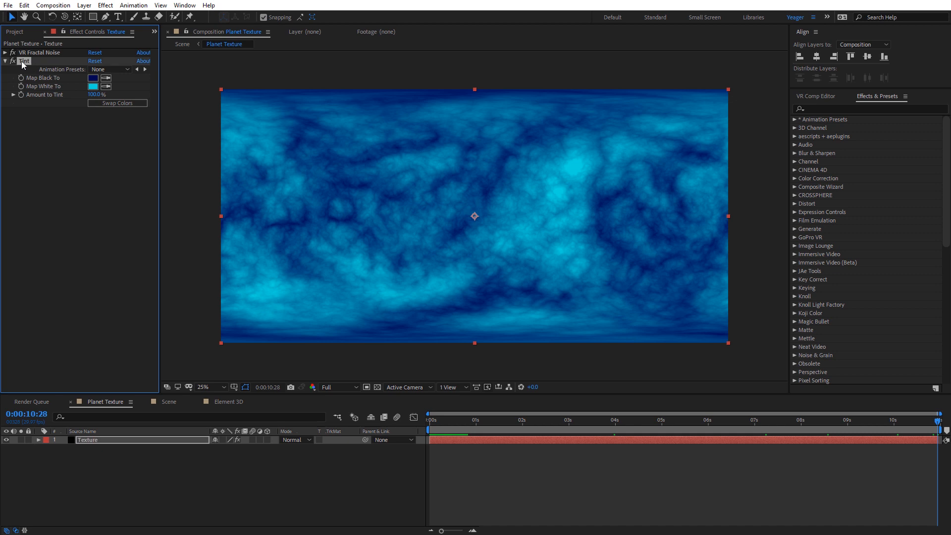
click(12, 61)
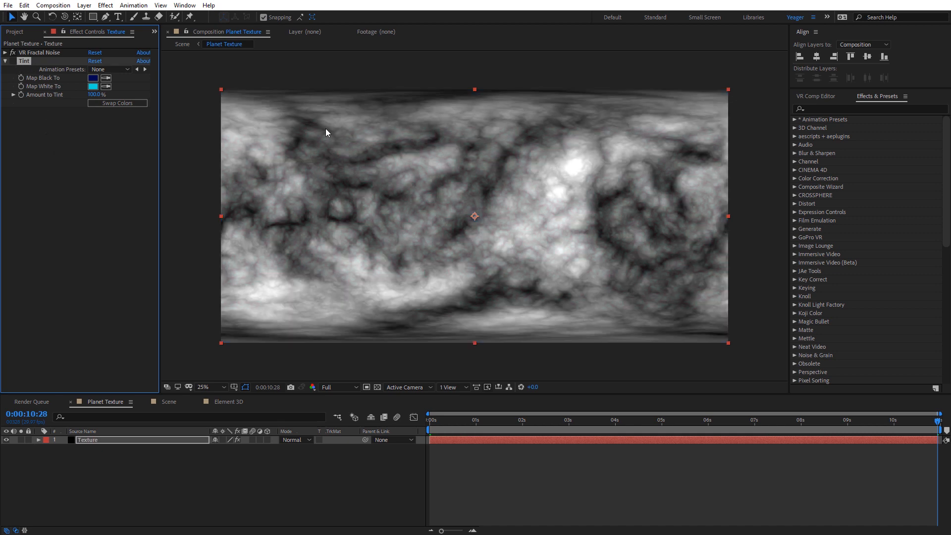
Step: Add the Planet Texture composition beneath the E3D layer in the Element 3D composition and hide it
click(238, 404)
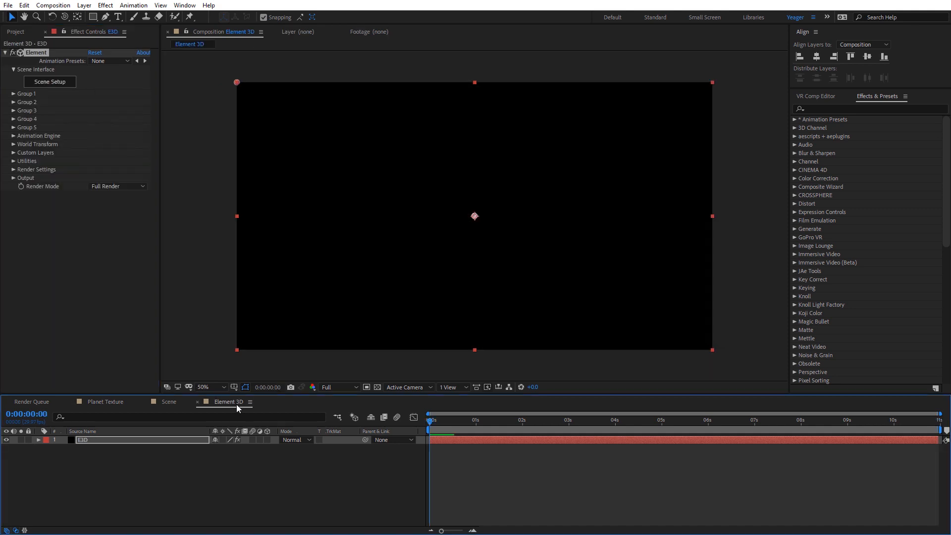
click(16, 31)
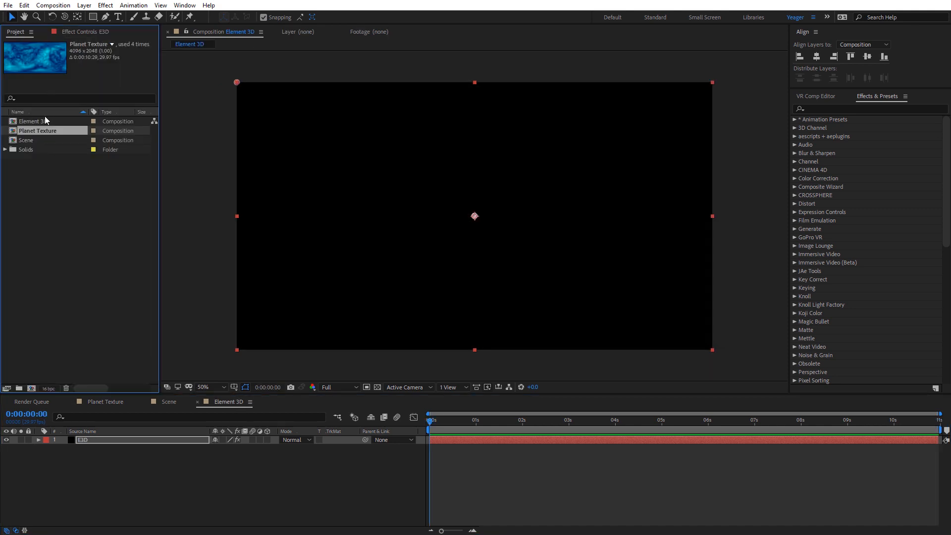
drag(37, 131, 124, 446)
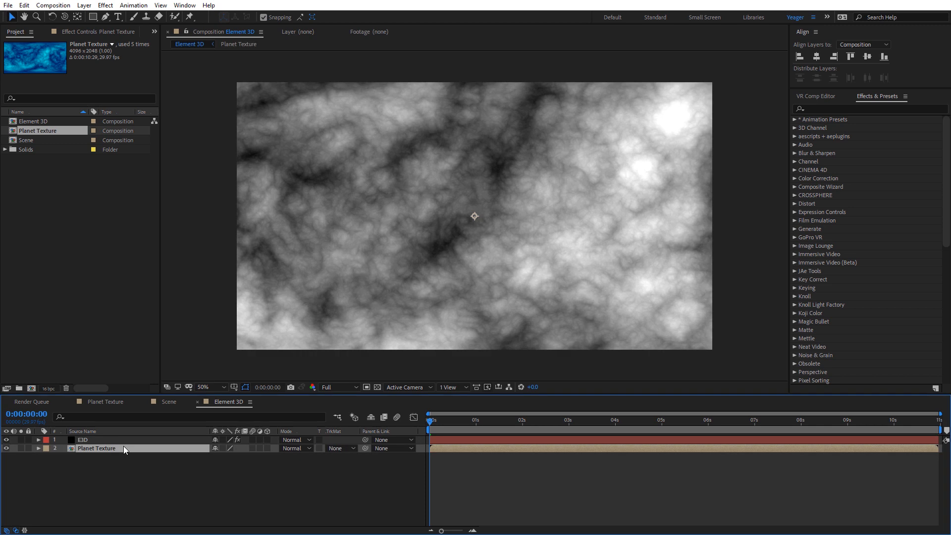
click(6, 448)
Step: Assign the Planet Texture layer as Layer 1 of the Element effect's Custom Texture Maps on the E3D layer
click(83, 442)
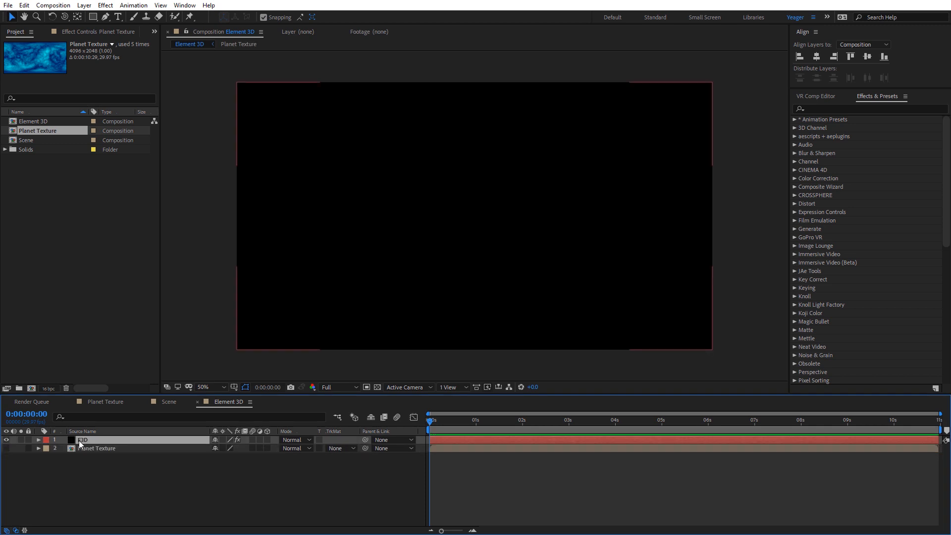
click(83, 31)
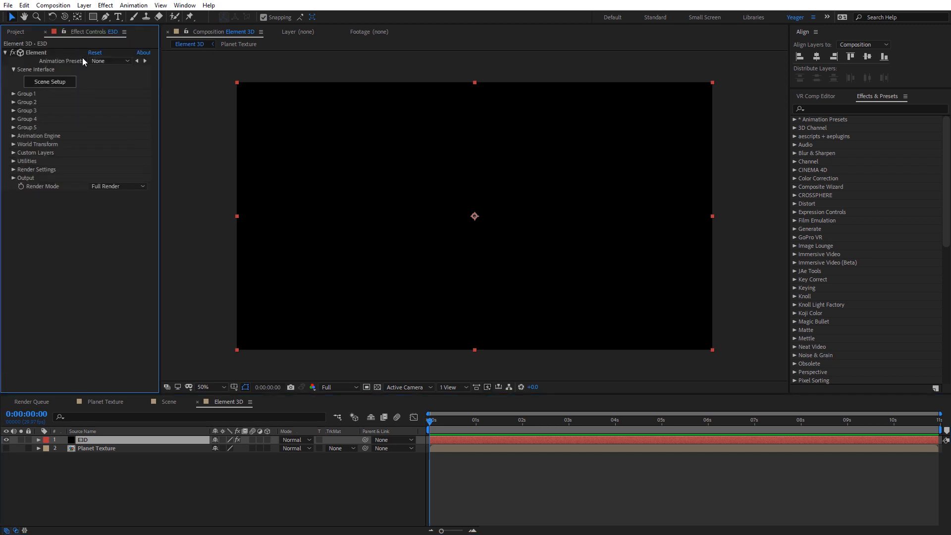
click(21, 153)
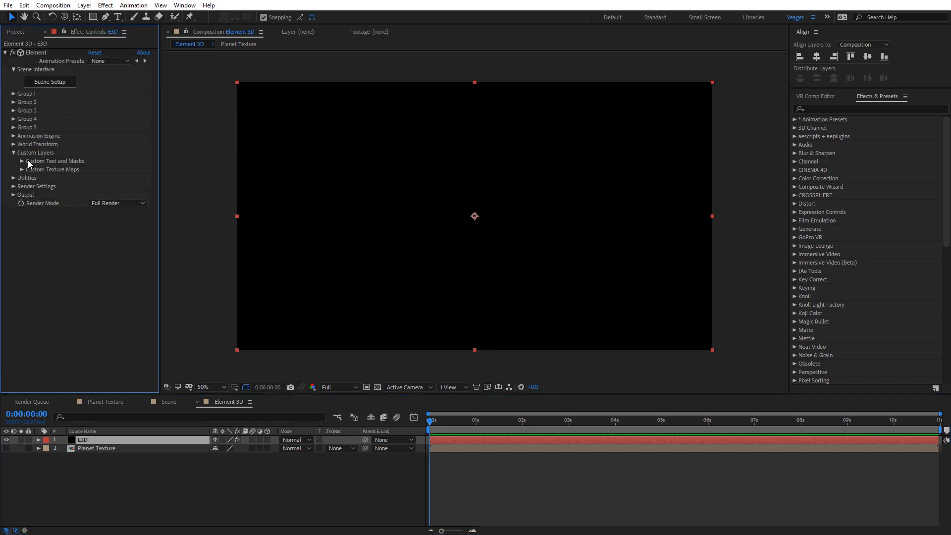
click(21, 169)
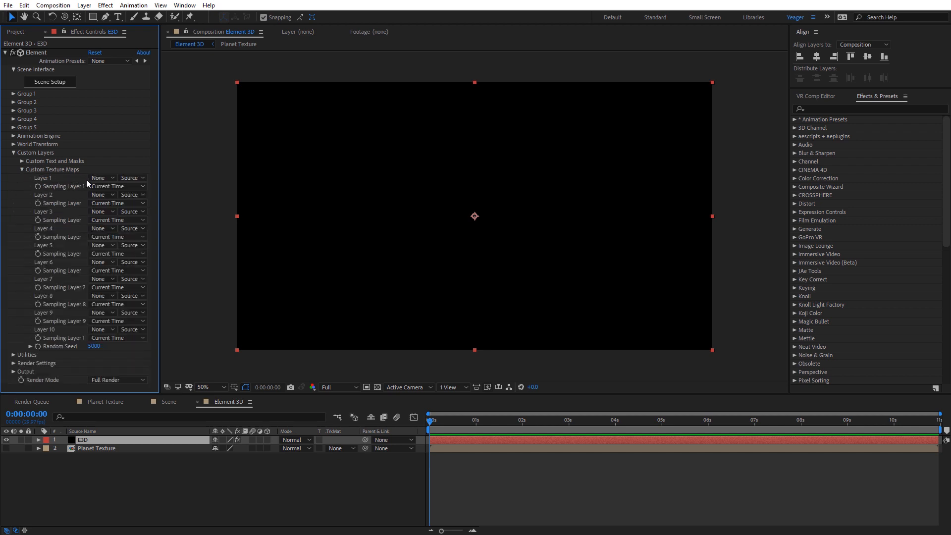
click(98, 178)
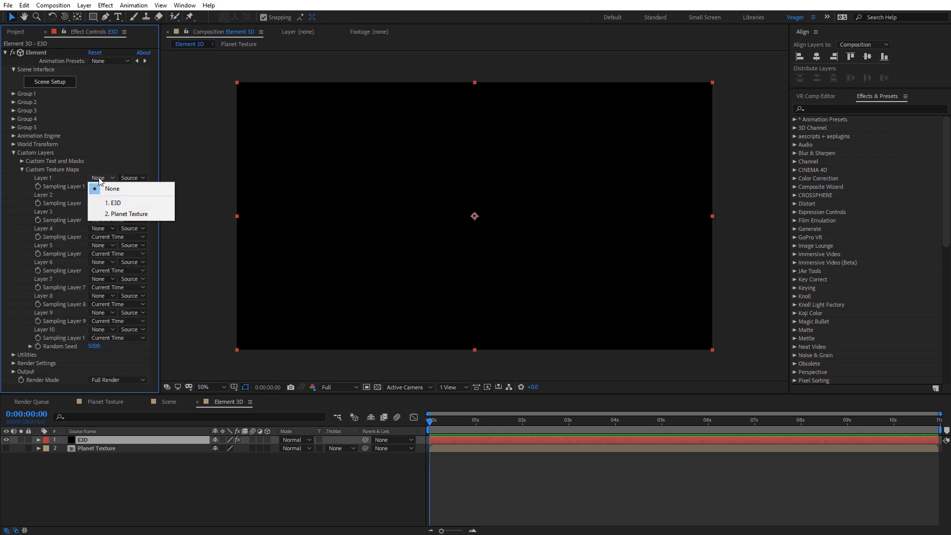
click(109, 214)
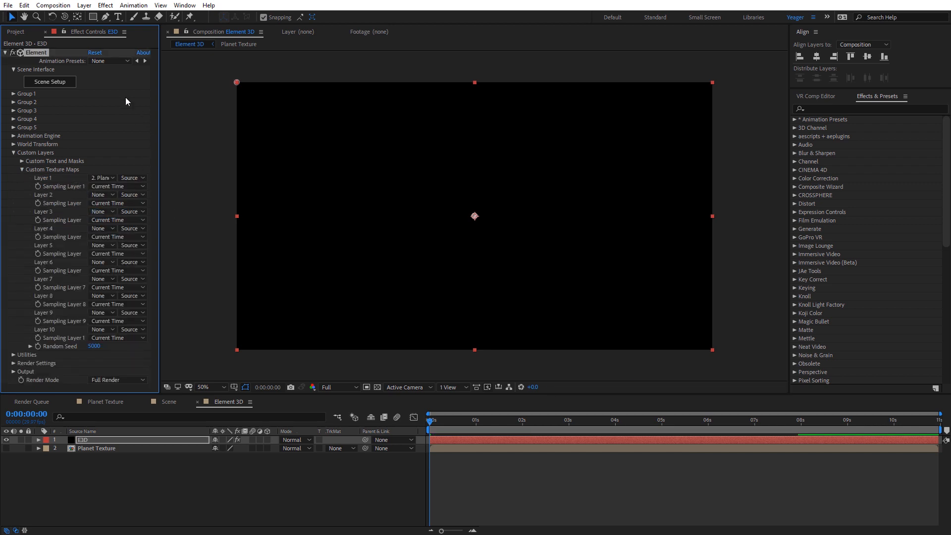
Step: Create a sphere model in Element's Scene Setup and set its Segments to 24
click(50, 82)
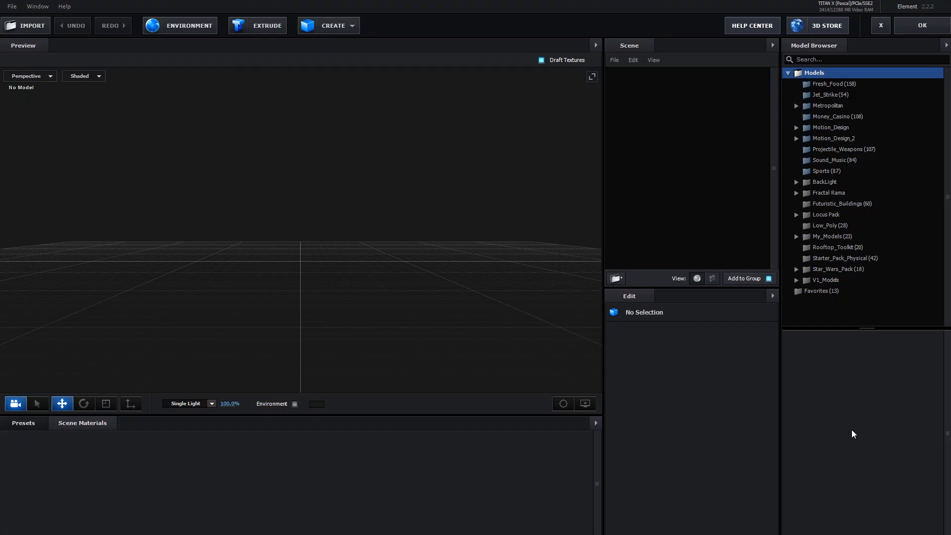
click(355, 27)
click(339, 47)
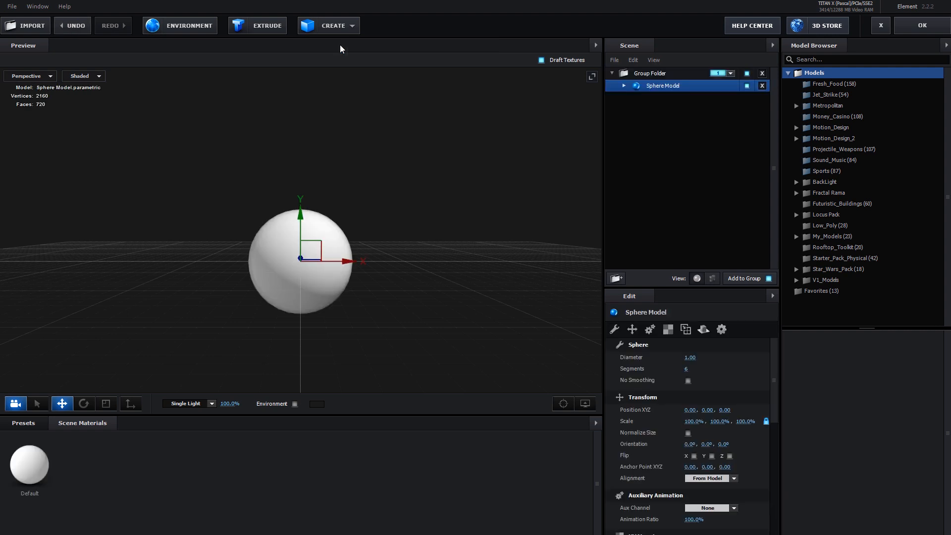
click(685, 368)
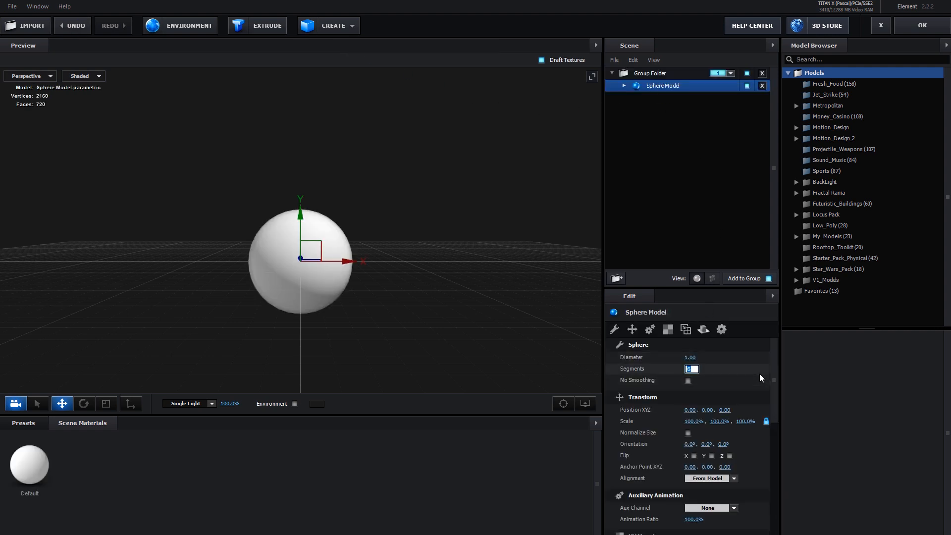
text(24)
key(Return)
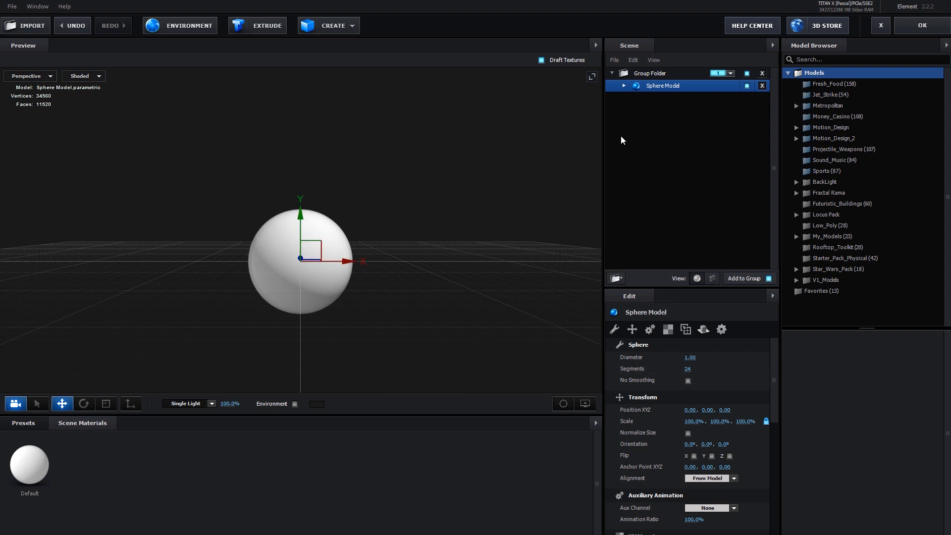
Step: Load Custom Layer 1 [Planet Texture] as the Diffuse texture of the sphere's Default material
click(654, 97)
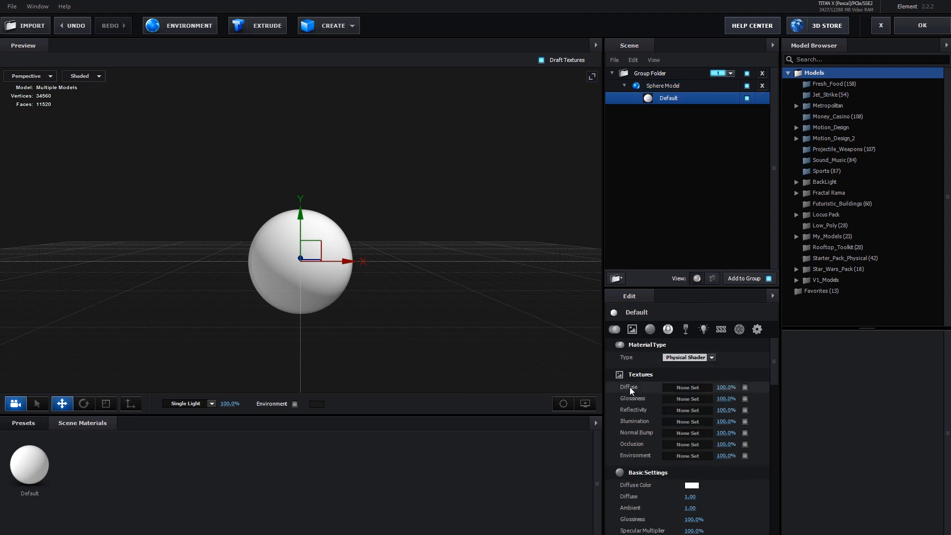
click(676, 388)
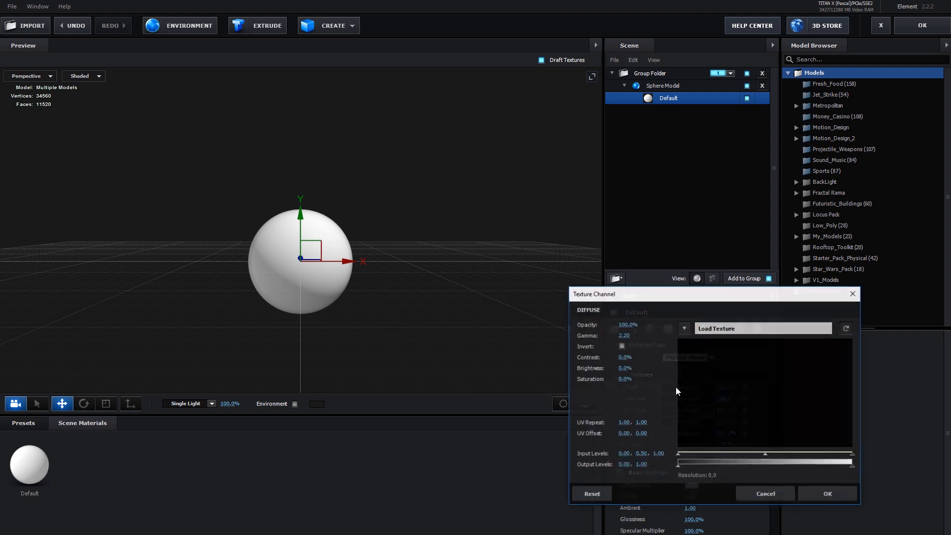
click(685, 329)
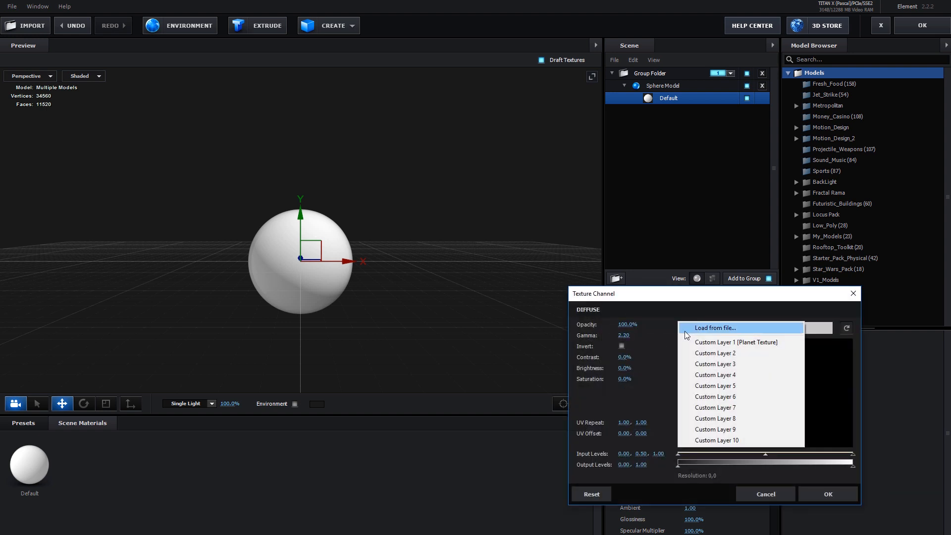
click(730, 343)
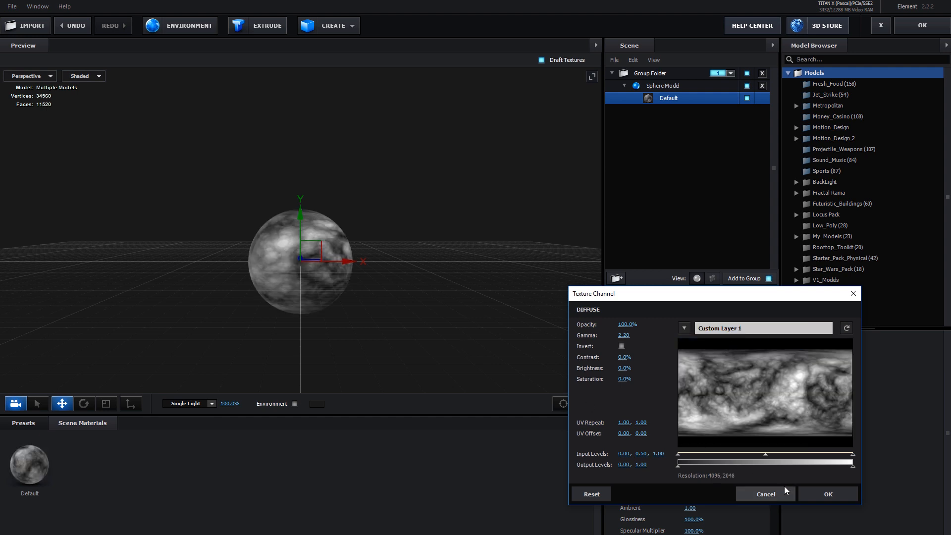
click(815, 496)
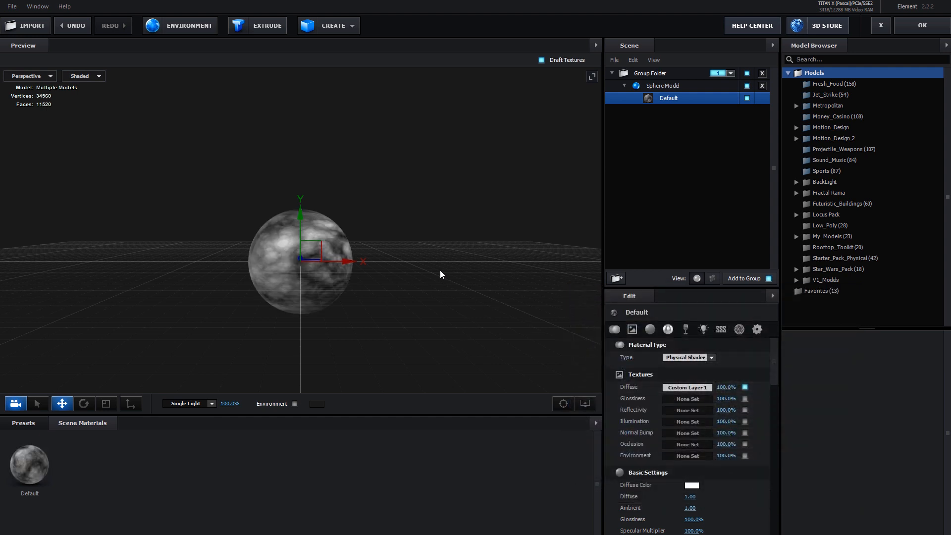
Step: Turn off the Grid and Gizmos in the Scene Setup preview to view the sphere unobstructed
drag(440, 269, 409, 291)
click(585, 405)
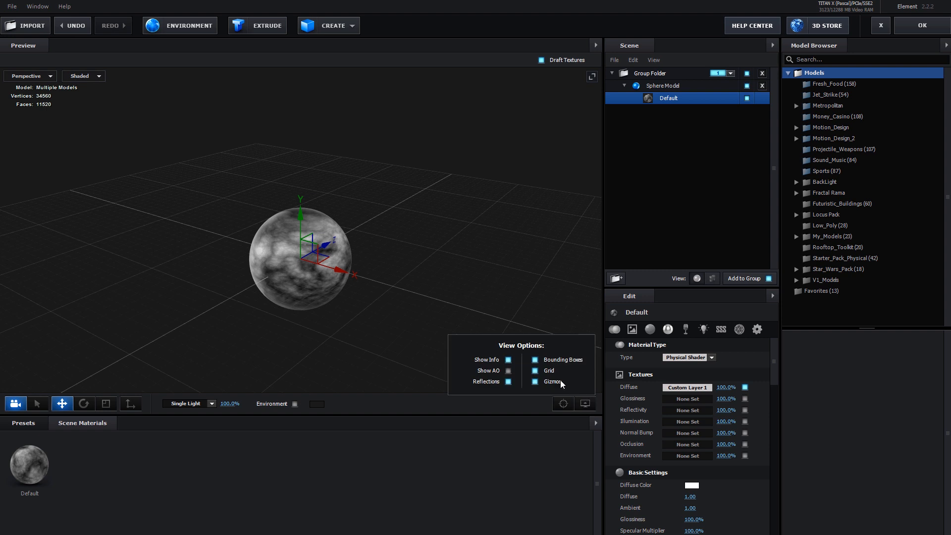
click(535, 371)
click(535, 381)
mouse_move(409, 295)
mouse_down()
mouse_move(485, 254)
mouse_move(447, 280)
mouse_move(421, 272)
mouse_move(431, 274)
mouse_up()
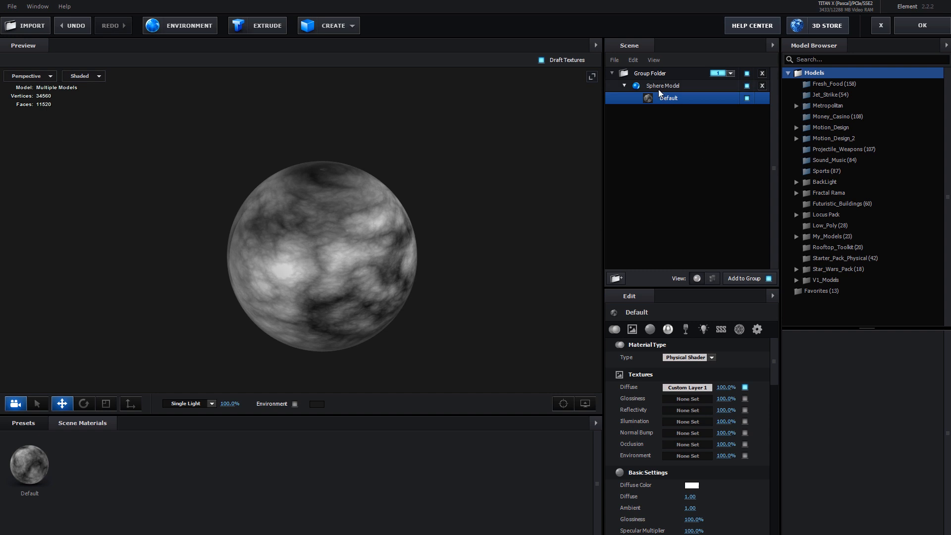
Step: Set the Sphere Model's Texture Mapping to Sphere and inspect the texture around the planet
click(659, 87)
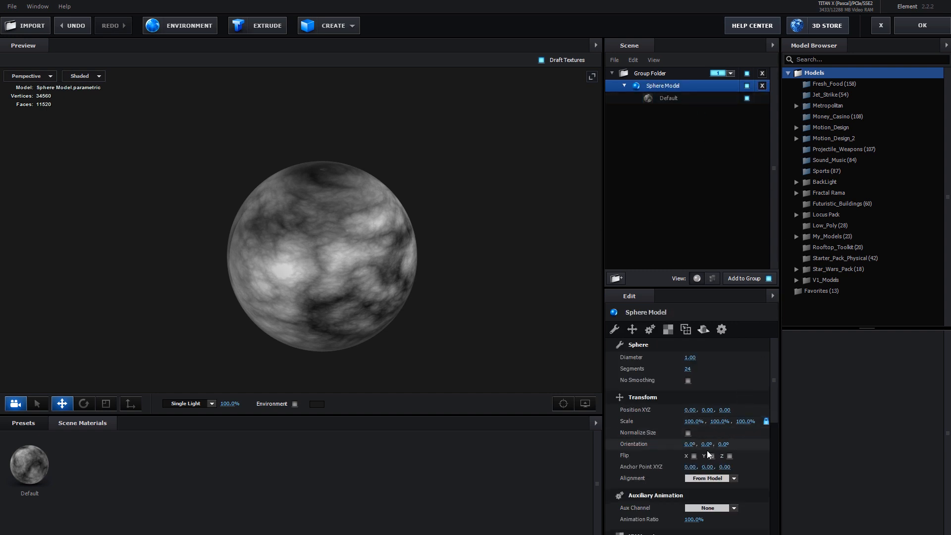
scroll(707, 451, down, 3)
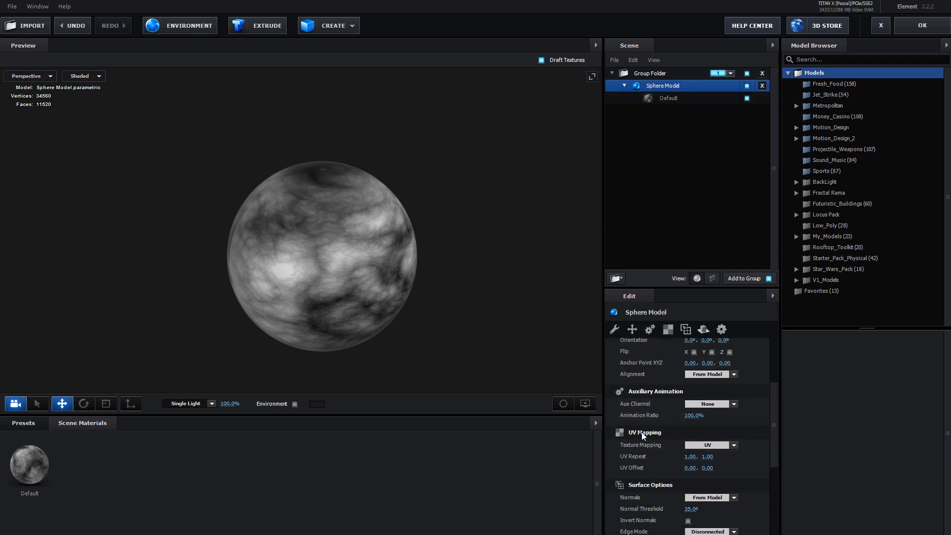
click(697, 444)
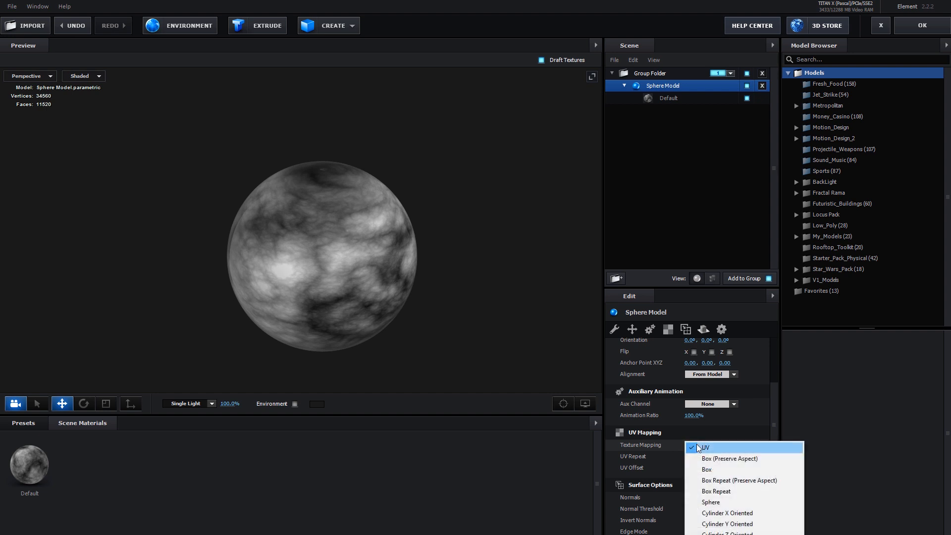
click(714, 502)
drag(491, 330, 469, 287)
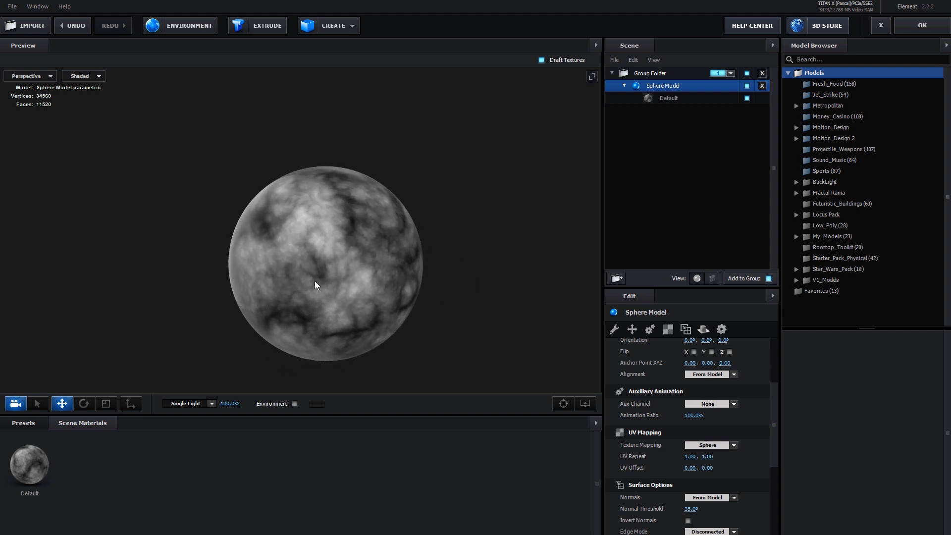
drag(400, 286, 492, 313)
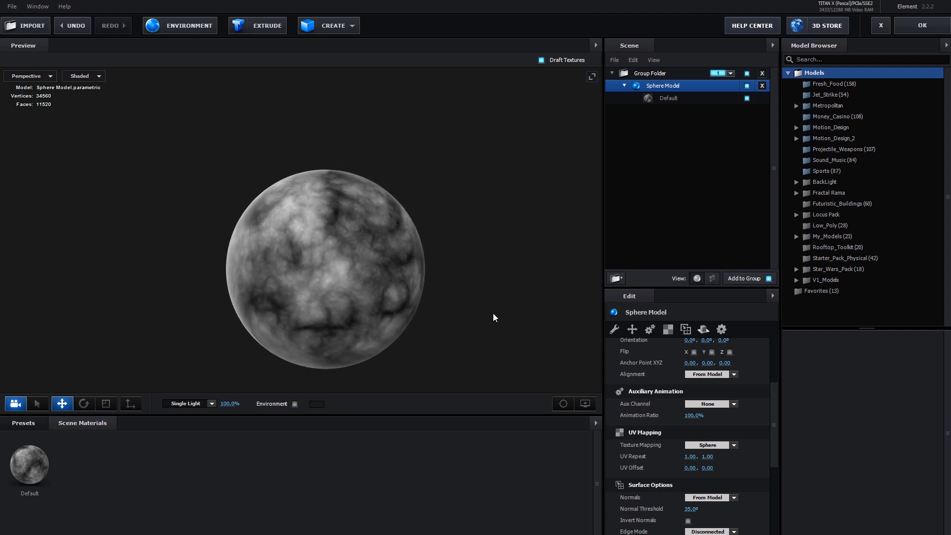
Step: Load Custom Layer 1 [Planet Texture] as the Default material's Normal Bump texture with Convert Bump enabled
click(664, 99)
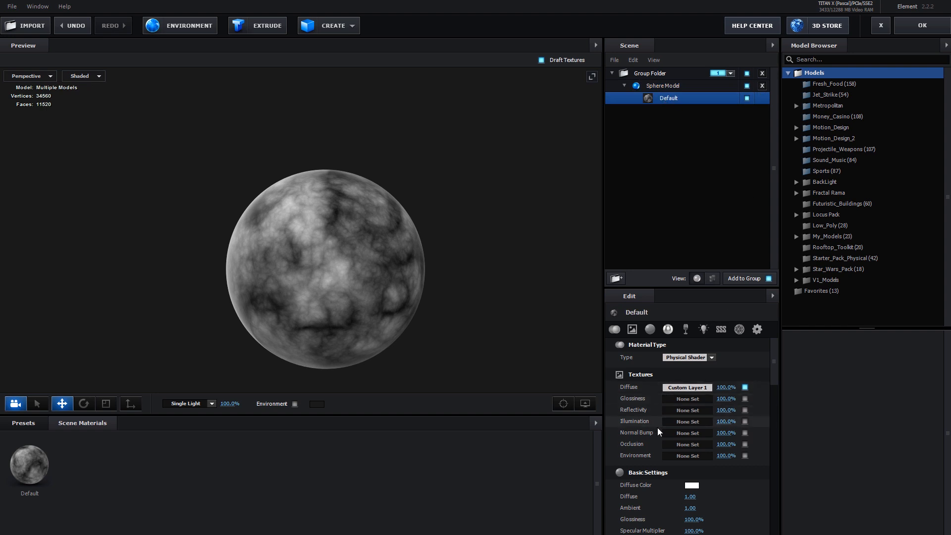
click(679, 434)
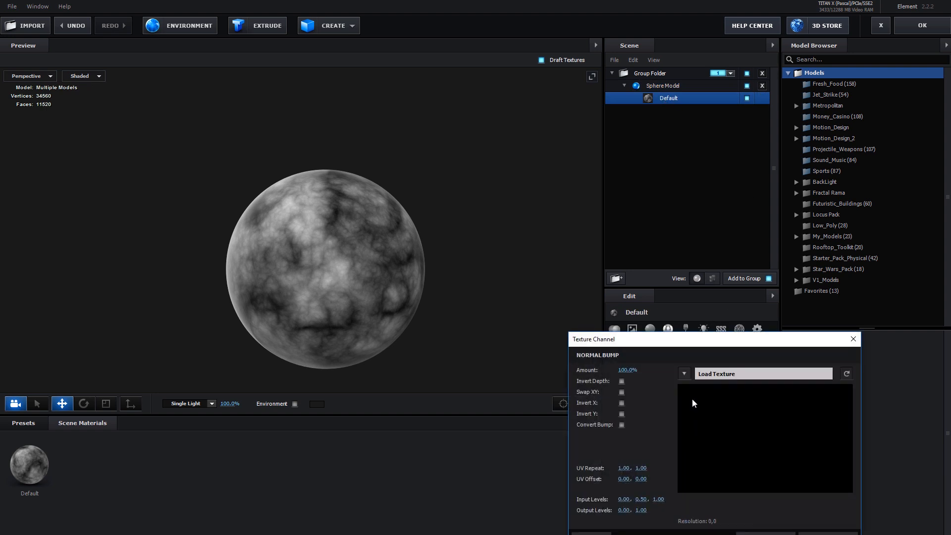
click(684, 374)
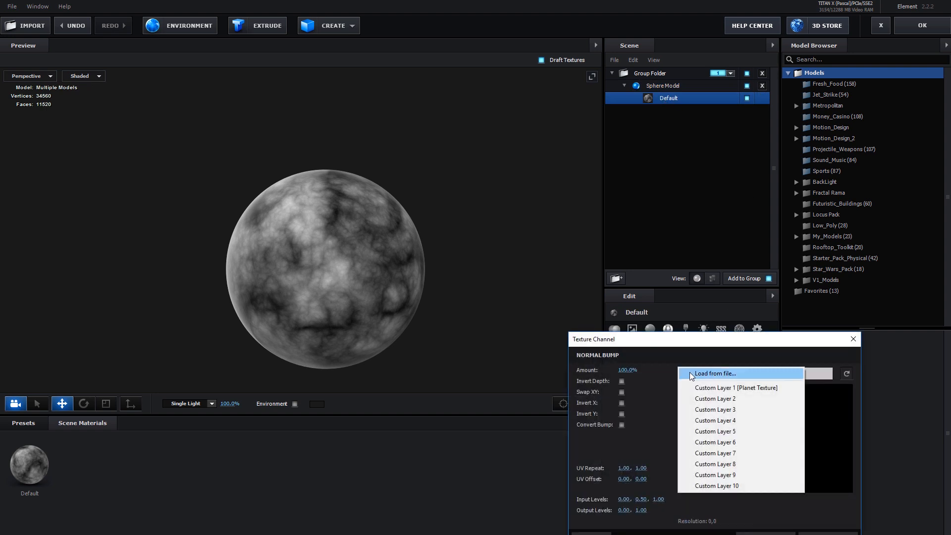
click(712, 388)
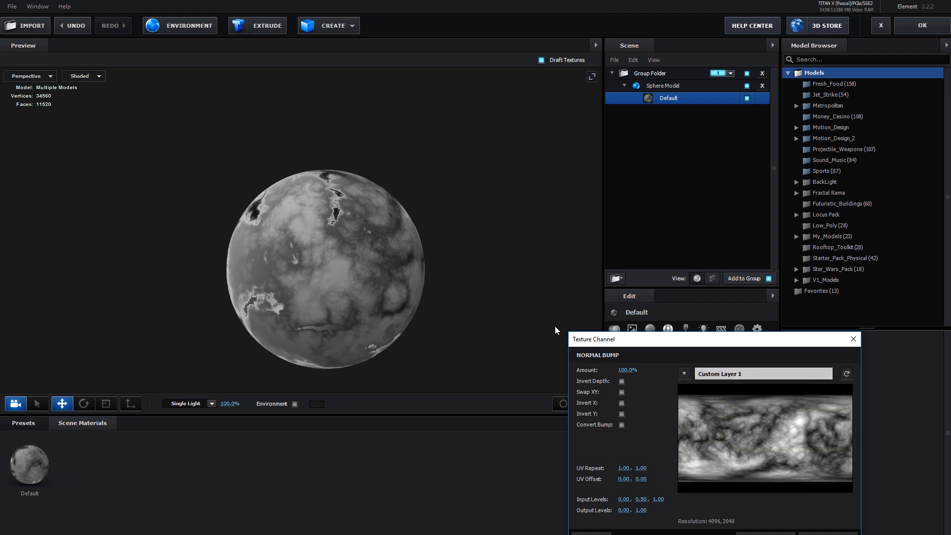
drag(633, 341, 553, 217)
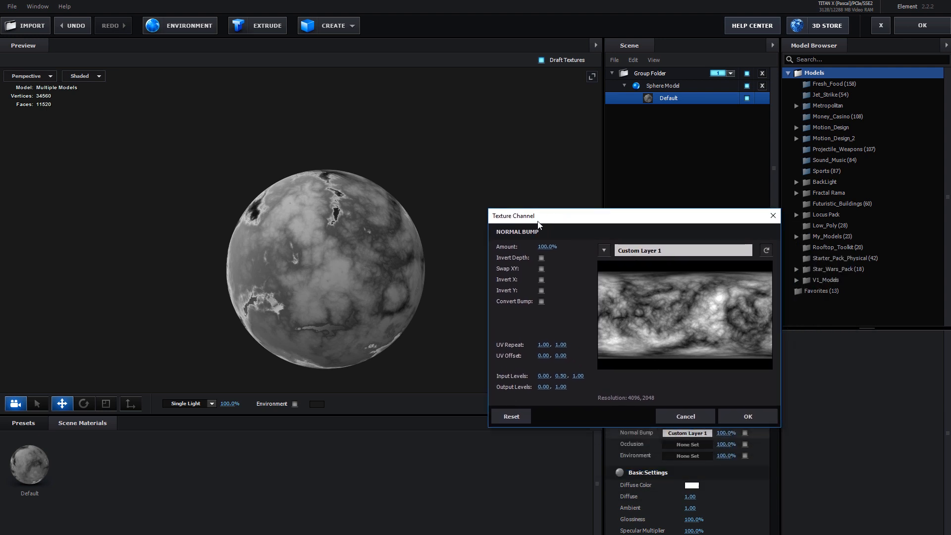
click(542, 303)
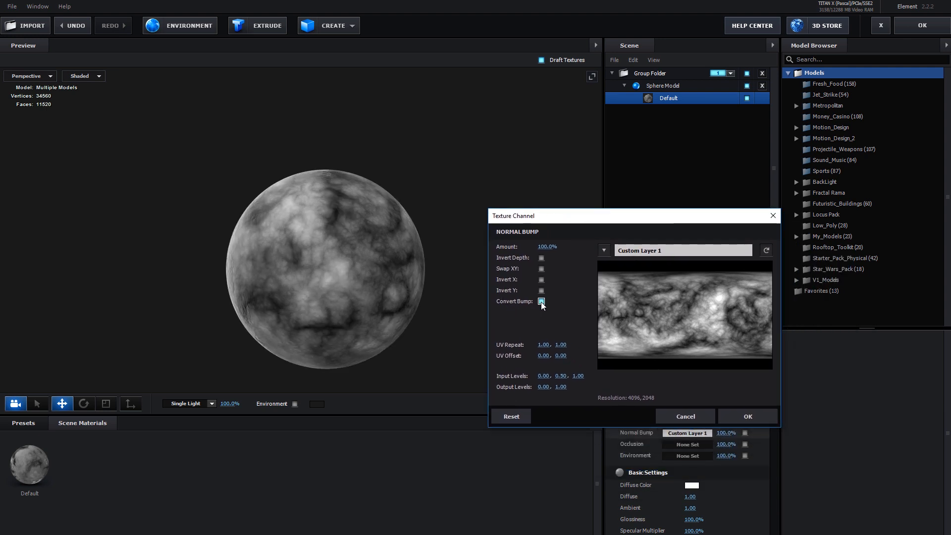
click(726, 413)
Step: Increase the Normal Bump amount to 178% and inspect the surface relief around the planet
scroll(418, 300, up, 3)
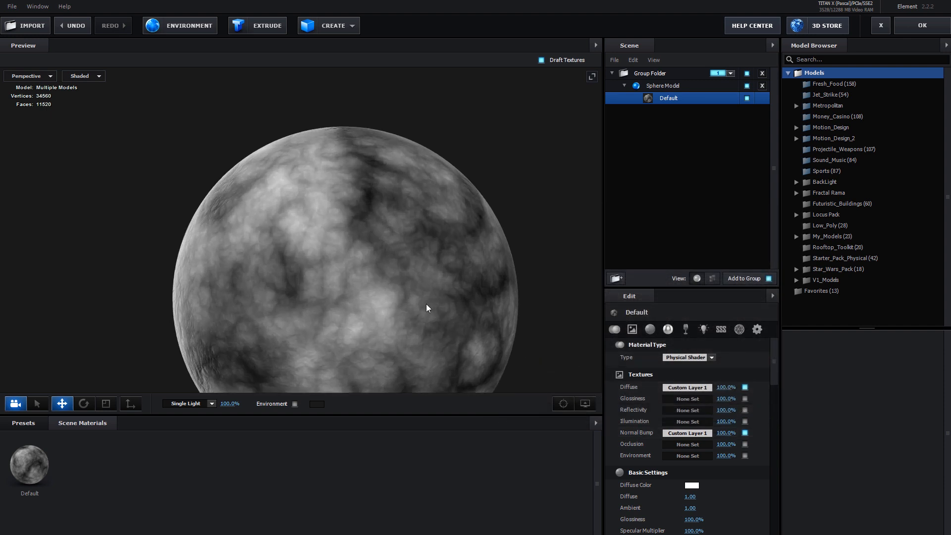
scroll(426, 304, up, 3)
scroll(415, 297, up, 1)
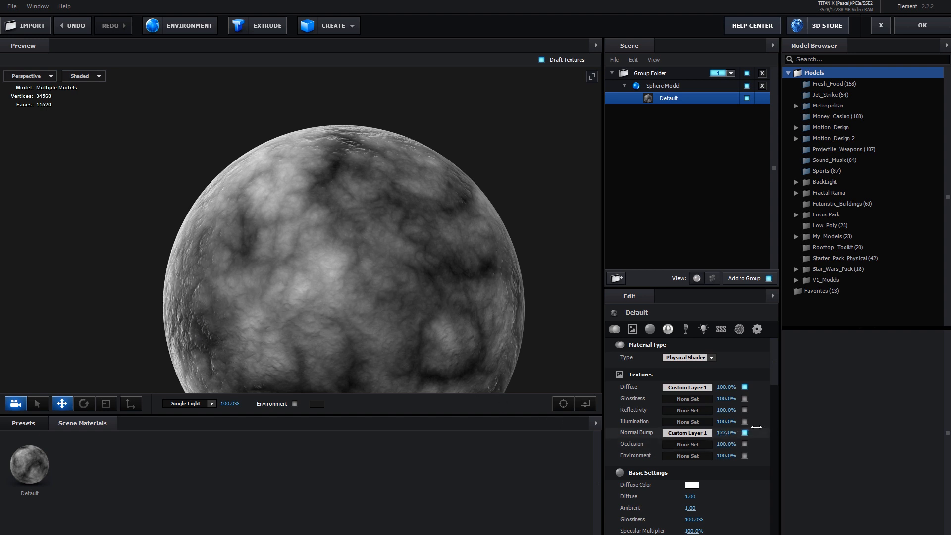
drag(551, 324, 464, 312)
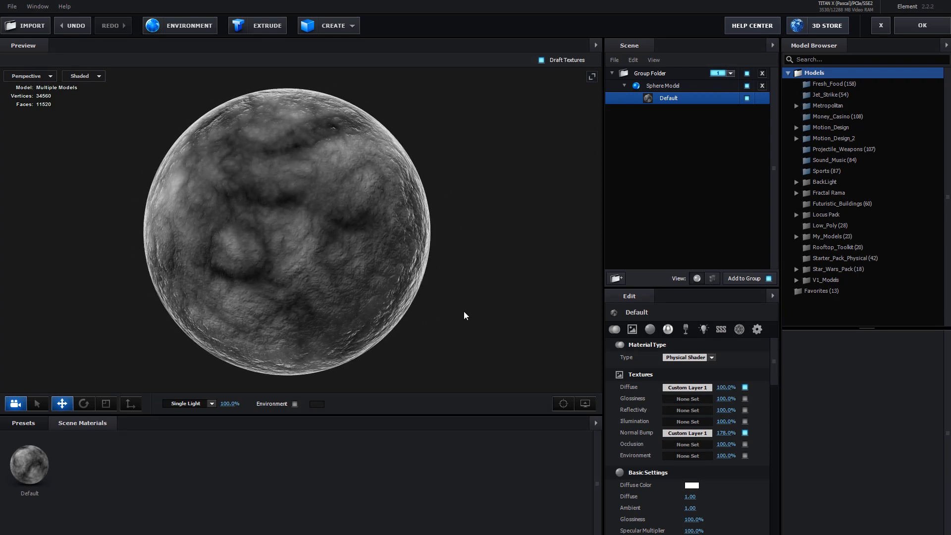
Step: Set the Default material's Diffuse Color to cyan 1AFCEE
click(692, 487)
click(711, 465)
click(717, 440)
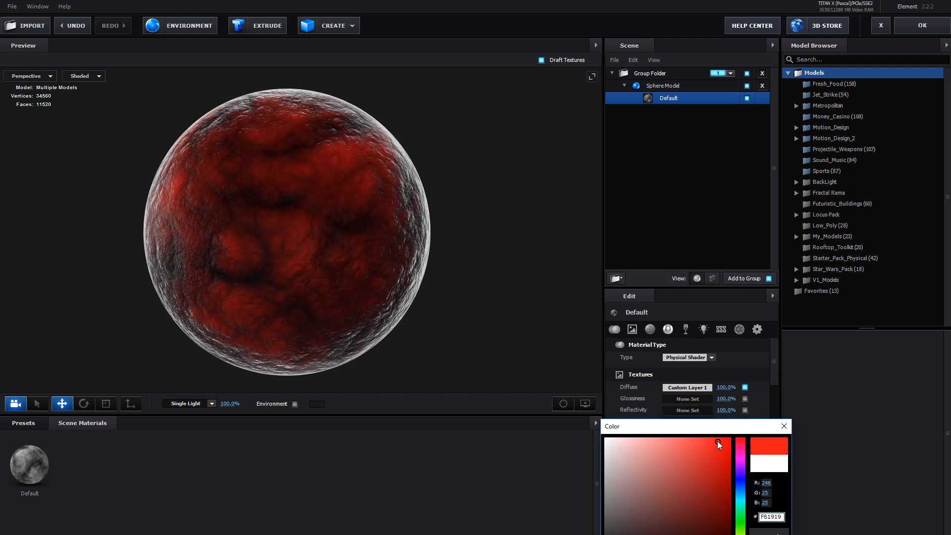
drag(723, 429, 659, 297)
click(677, 371)
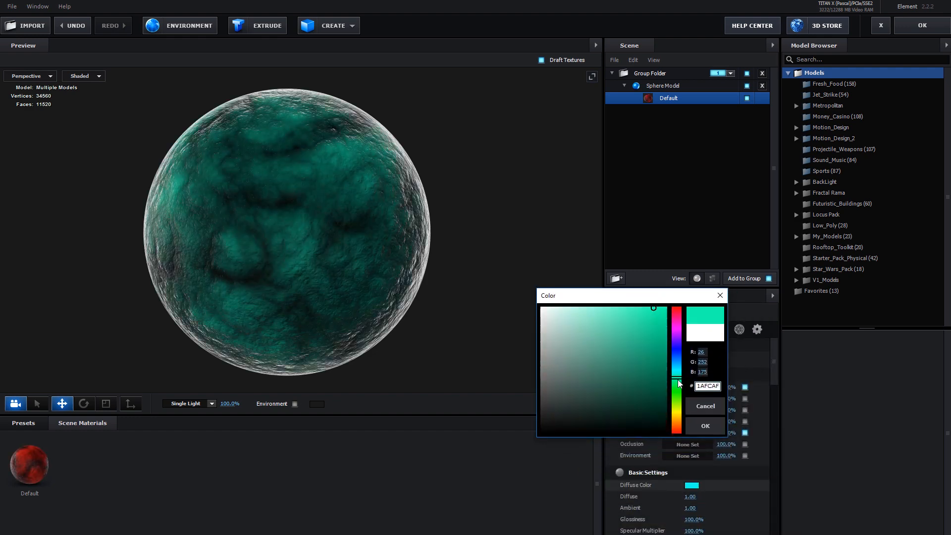
mouse_move(677, 373)
mouse_down()
mouse_move(680, 420)
mouse_move(686, 375)
mouse_up()
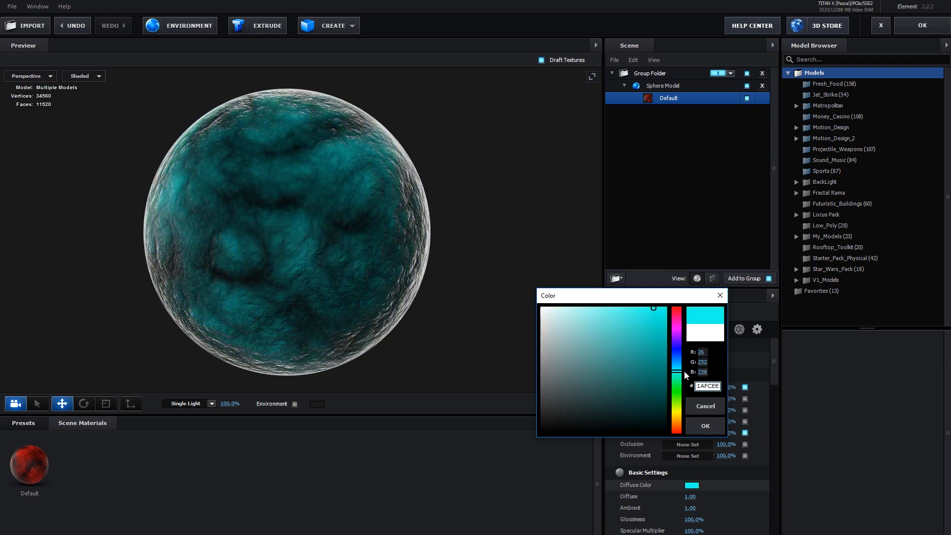
click(707, 422)
Step: Set the material's Glossiness to 59% and Specular Multiplier to 167%, check the planet's shading, and accept the Scene Setup
scroll(675, 381, down, 3)
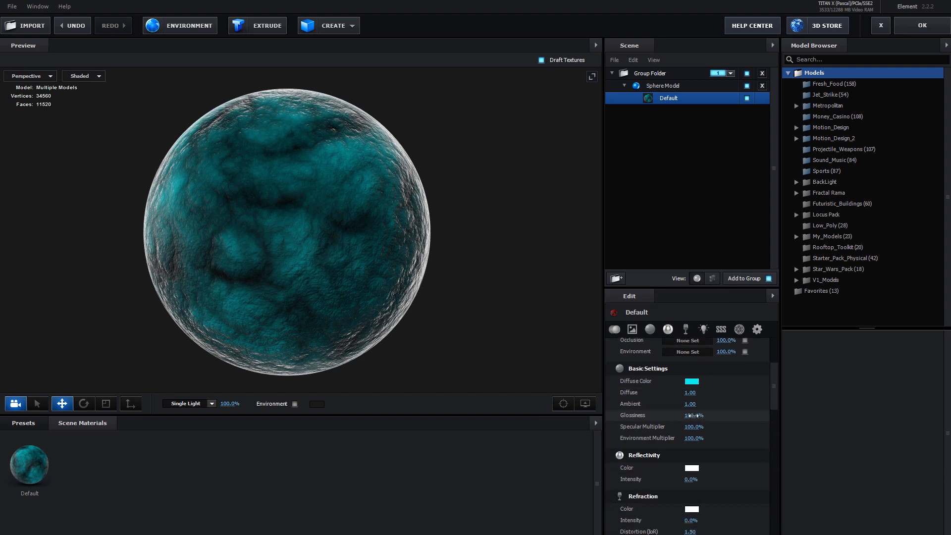
mouse_move(693, 416)
mouse_down()
mouse_move(663, 419)
mouse_move(679, 421)
mouse_up()
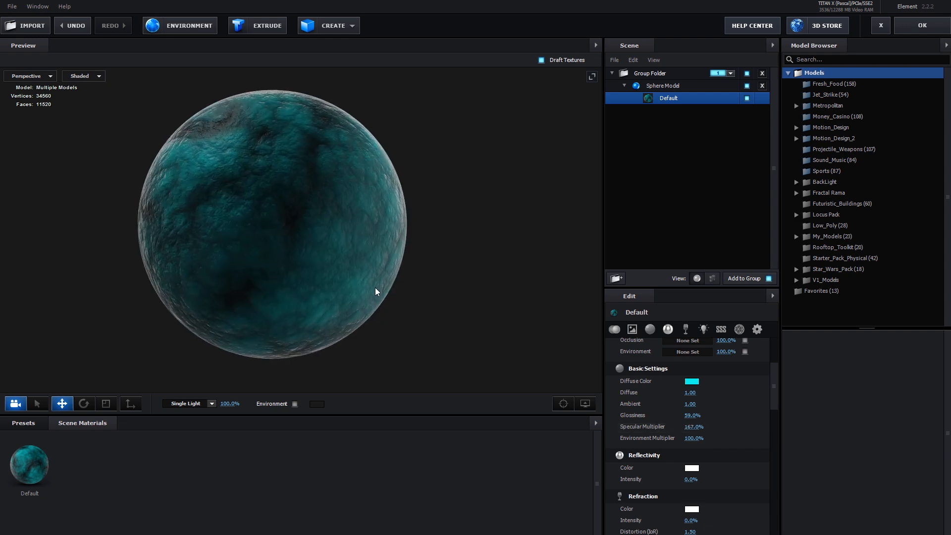
mouse_move(376, 291)
mouse_down()
mouse_move(472, 268)
mouse_move(537, 287)
mouse_move(553, 319)
mouse_move(513, 331)
mouse_move(431, 291)
mouse_move(501, 284)
mouse_move(450, 285)
mouse_move(466, 286)
mouse_up()
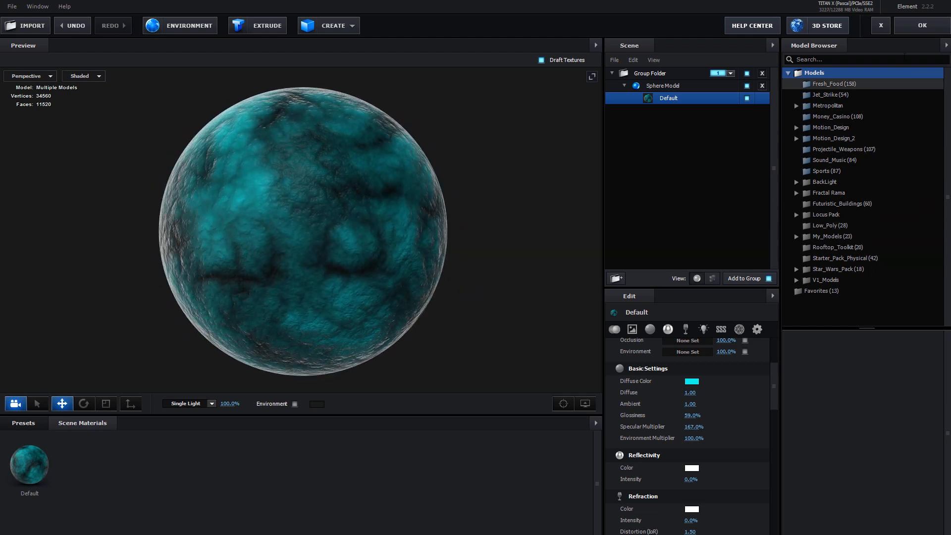
click(915, 31)
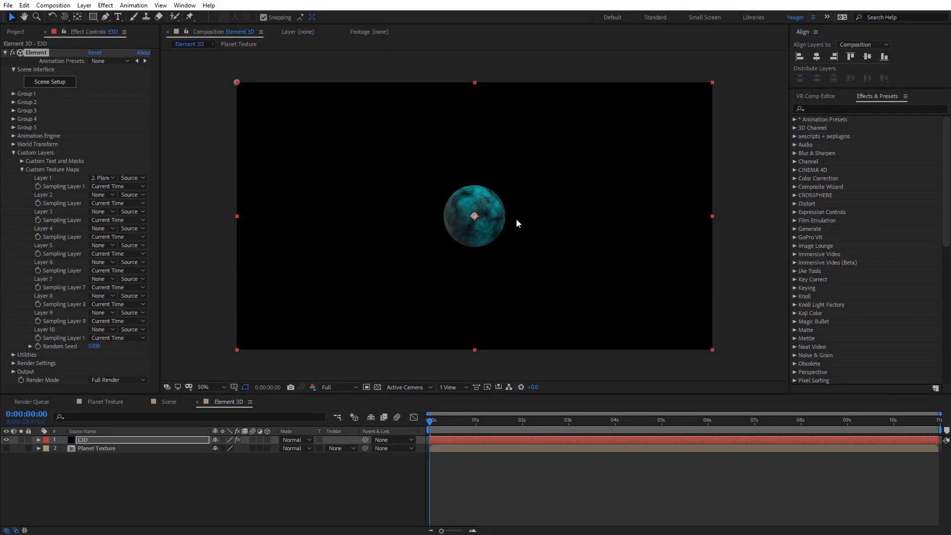